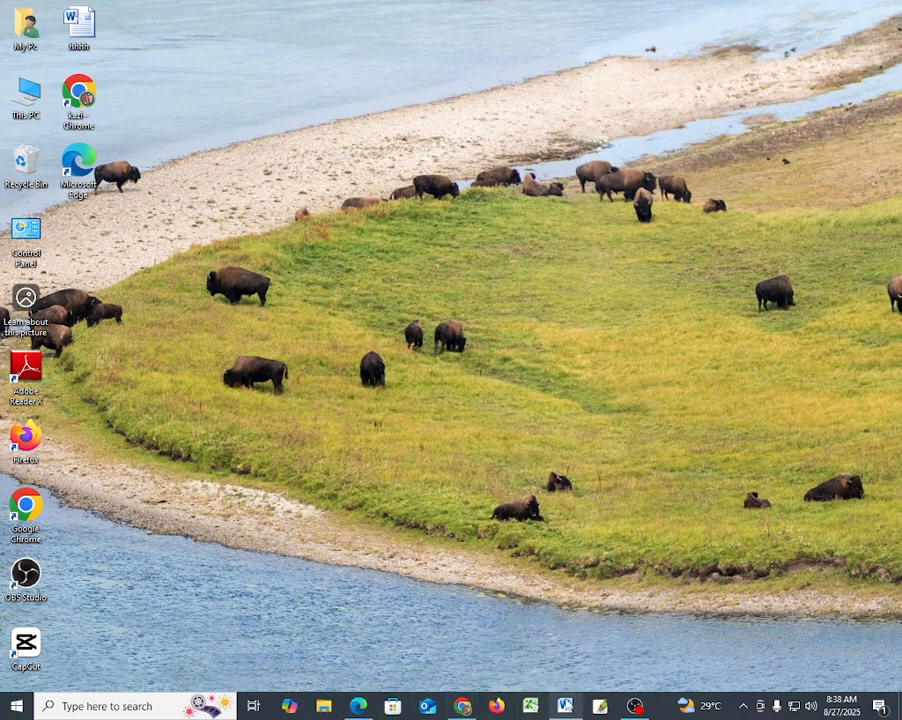
- Switch to the open Word document and look through its pages
mouse_move(565, 706)
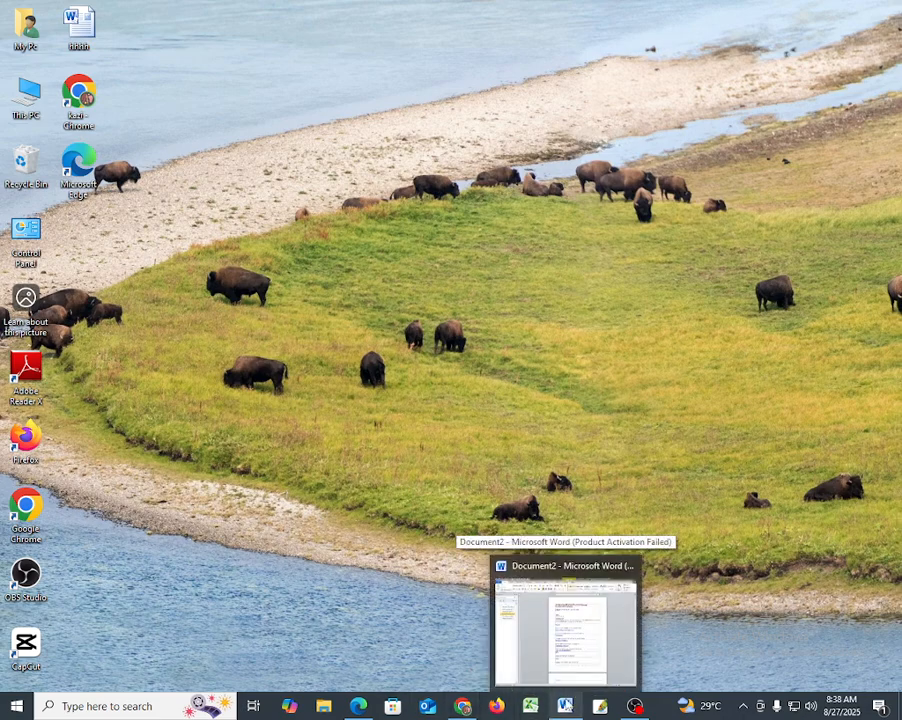
click(565, 706)
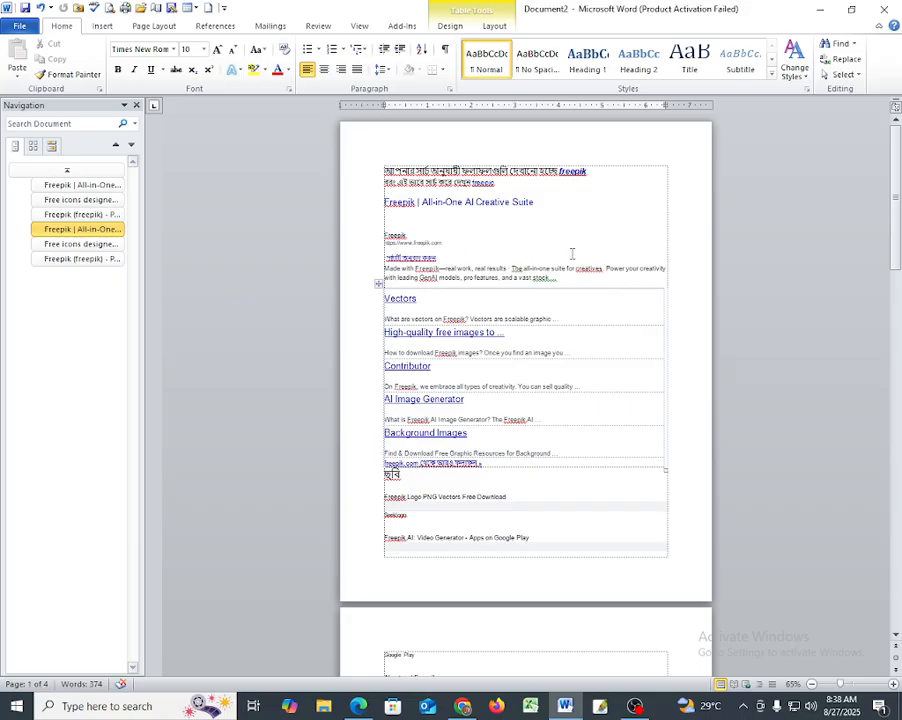
scroll(643, 350, down, 1)
scroll(610, 364, down, 8)
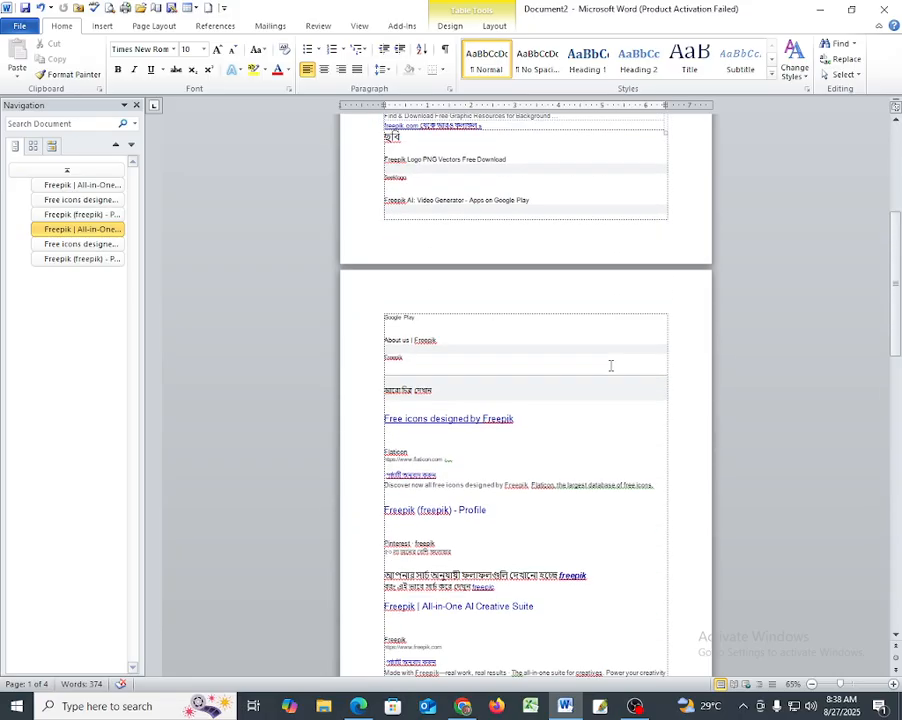
scroll(610, 366, down, 2)
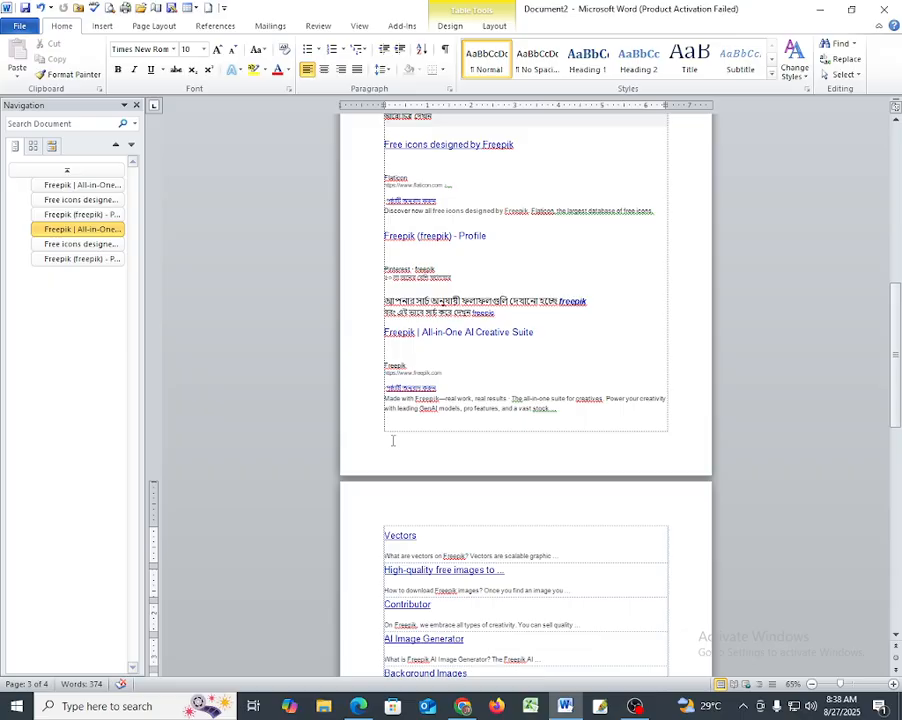
scroll(393, 440, up, 3)
scroll(408, 341, up, 5)
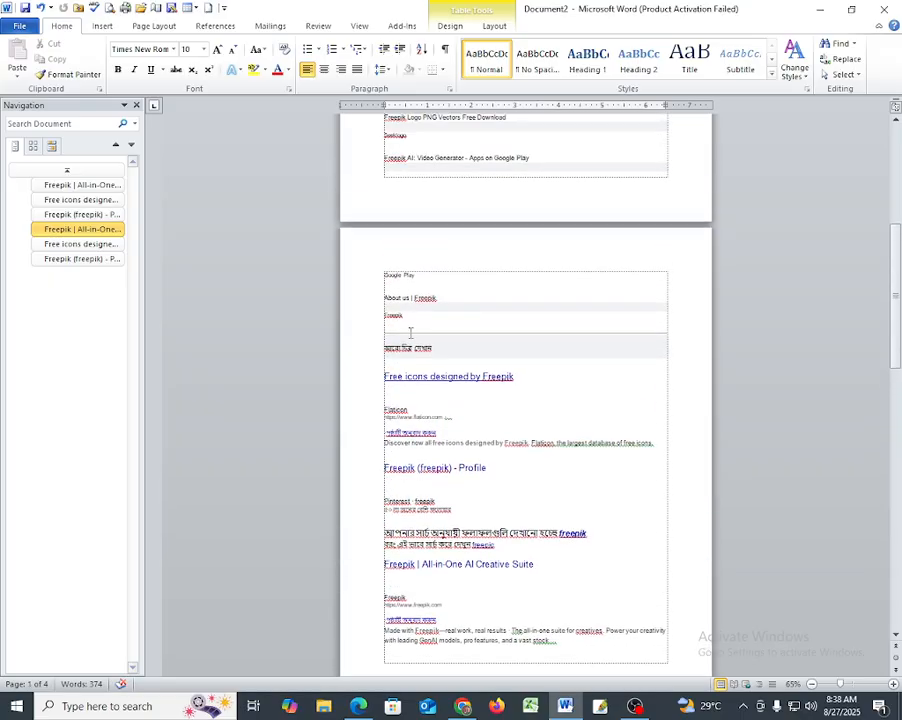
scroll(409, 341, up, 3)
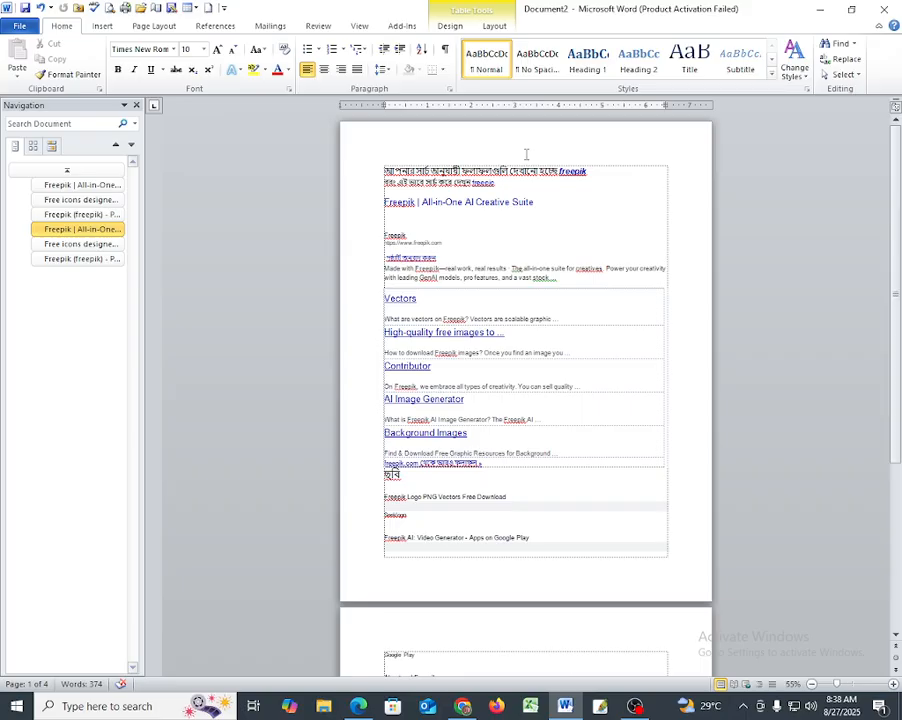
- Close the Recycle Bin window and view all four document pages together at 35% zoom
scroll(527, 155, down, 2)
key(alt+Tab)
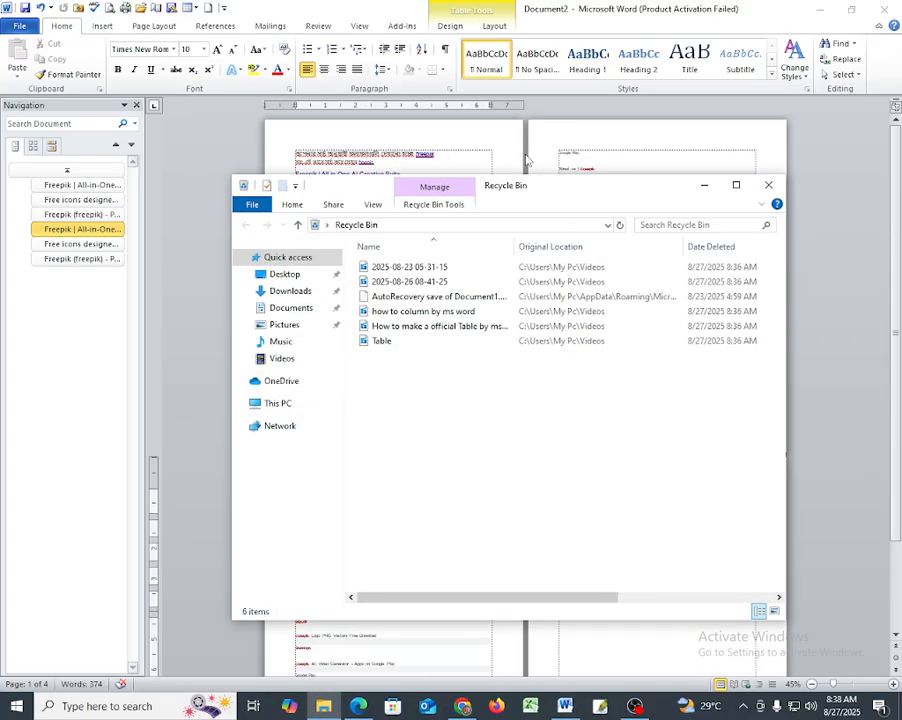
click(769, 186)
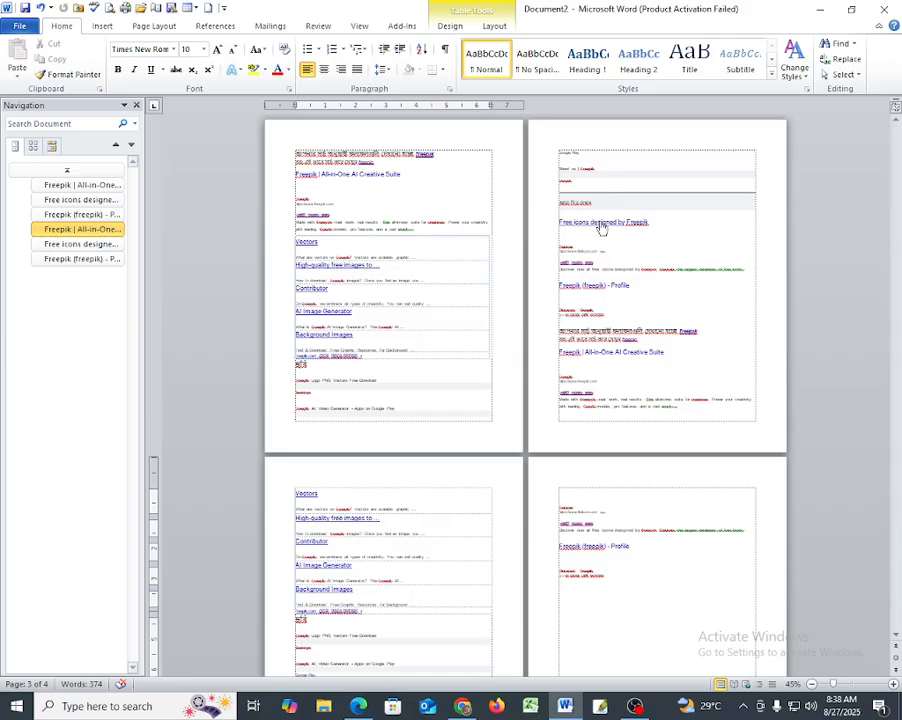
scroll(597, 224, down, 2)
scroll(600, 222, up, 1)
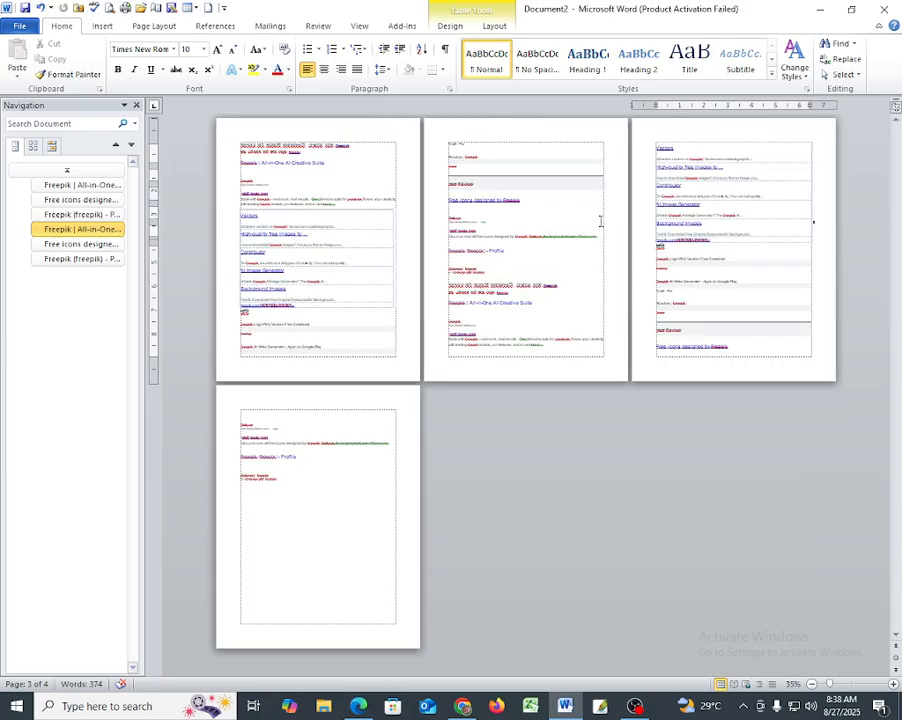
scroll(600, 221, up, 1)
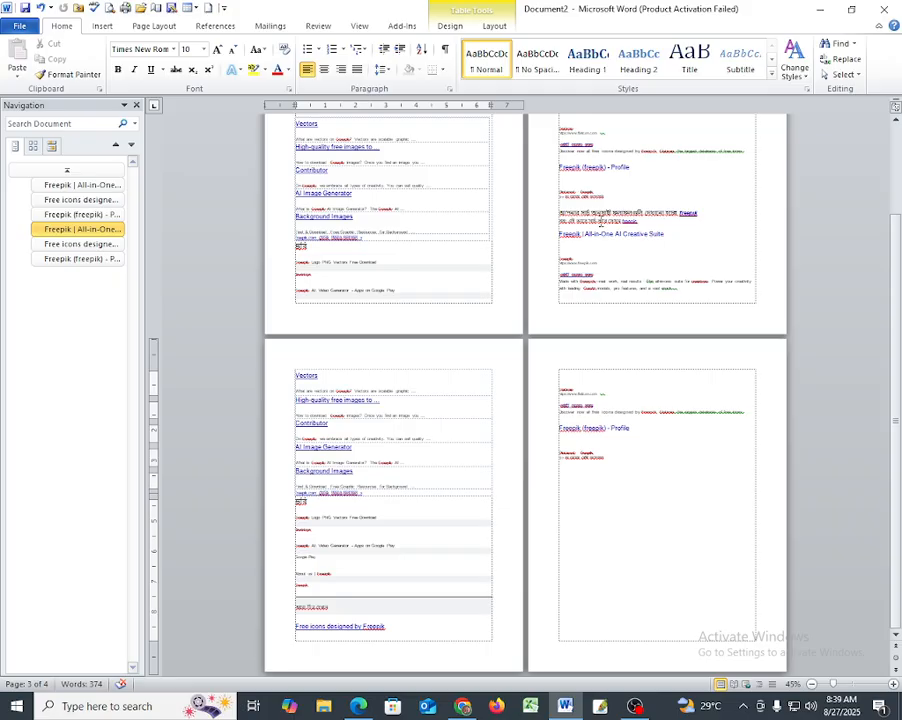
scroll(600, 221, down, 1)
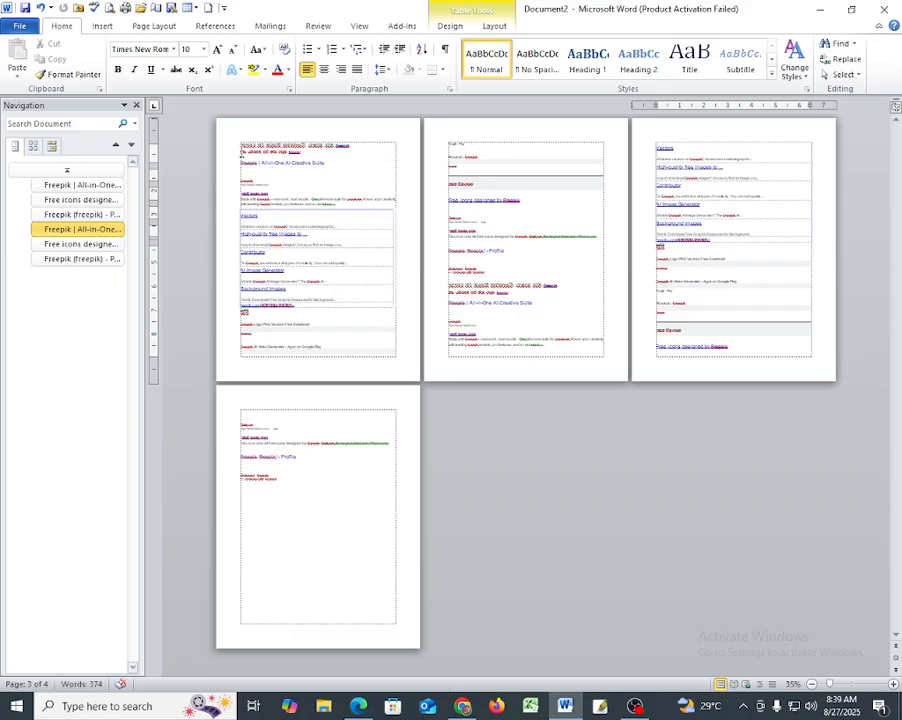
- Insert the built-in Alphabet header into the document, starting from the first page
click(242, 152)
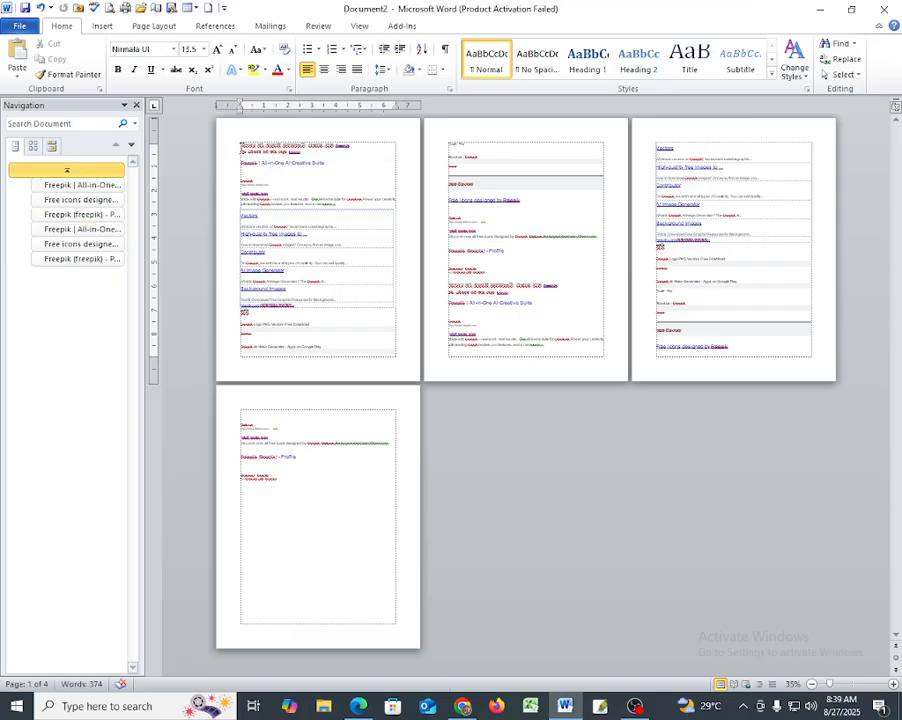
click(99, 27)
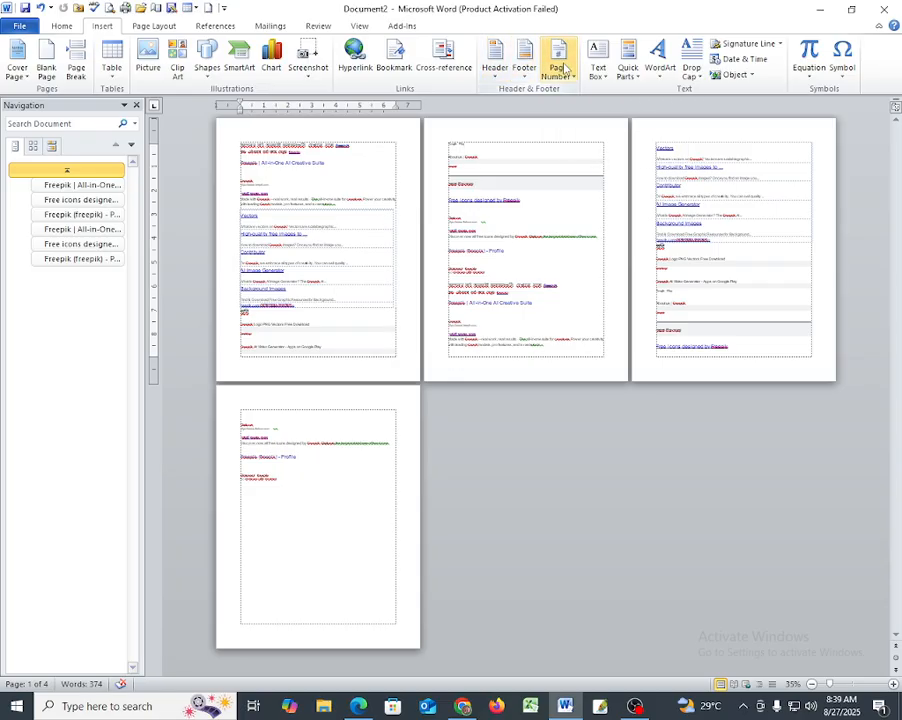
click(497, 69)
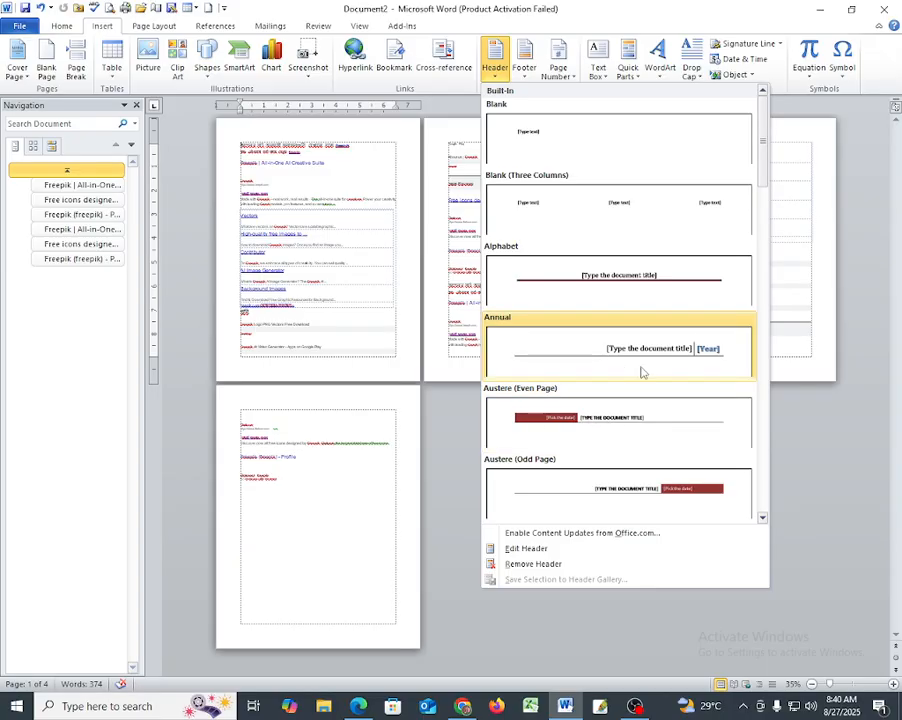
click(604, 275)
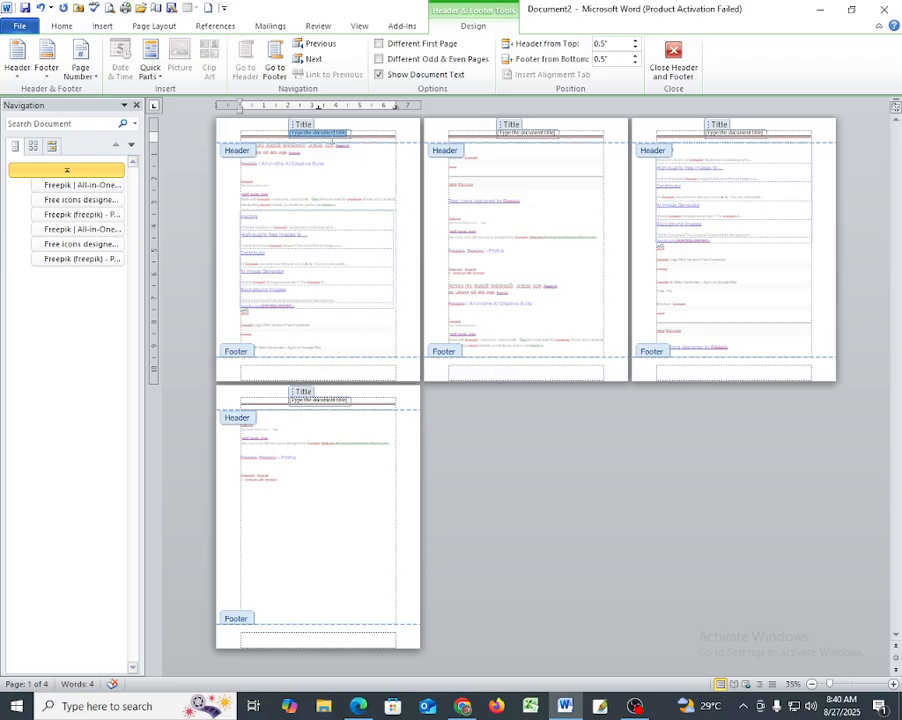
- Replace the document title placeholder in the header with a short title ending in "word"
click(315, 140)
click(313, 135)
click(318, 128)
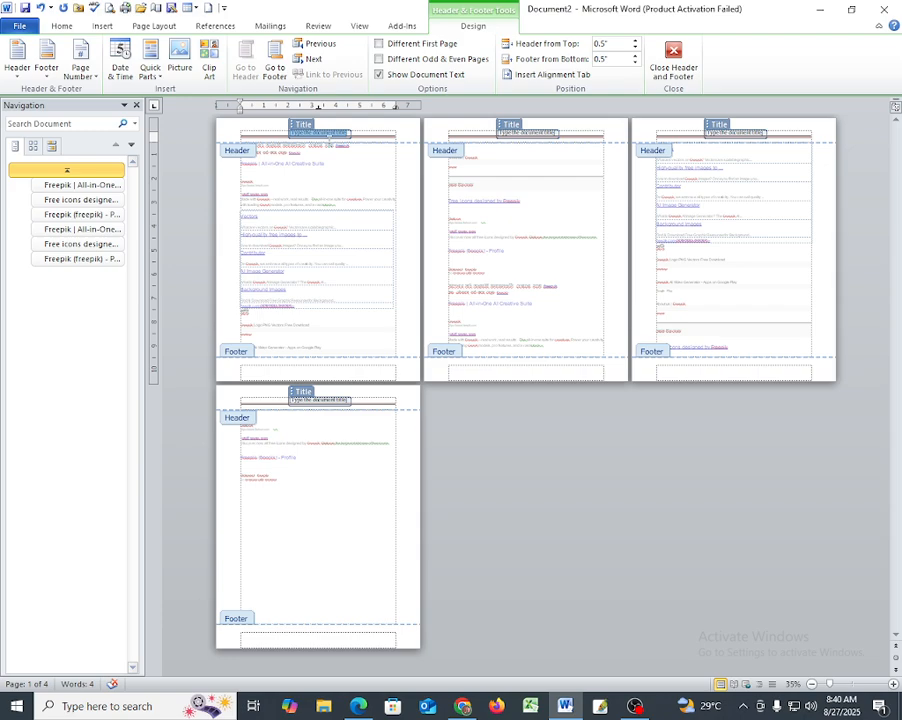
text(free)
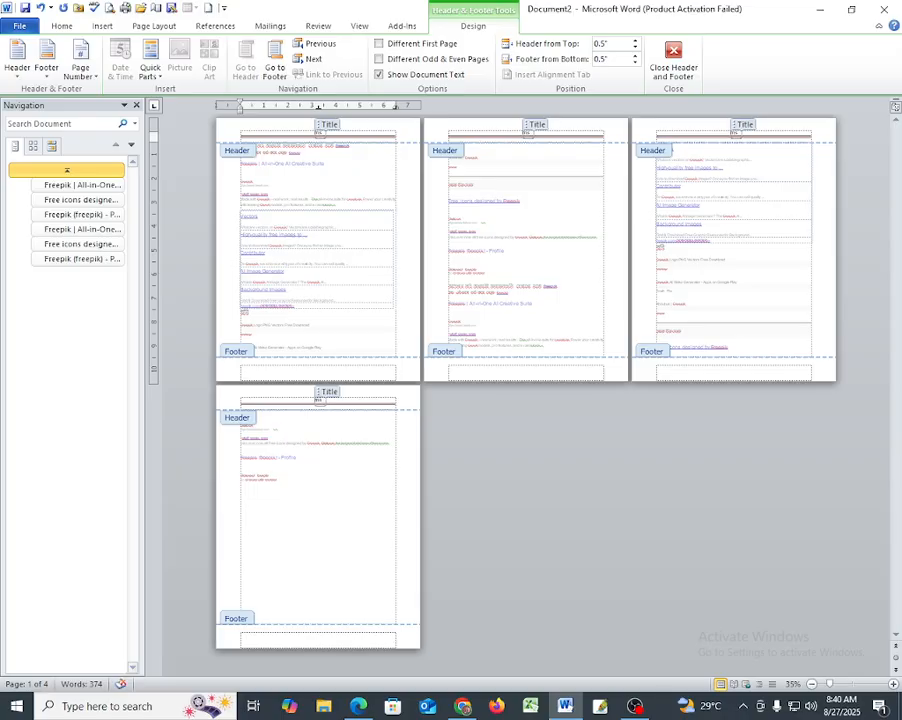
text(word)
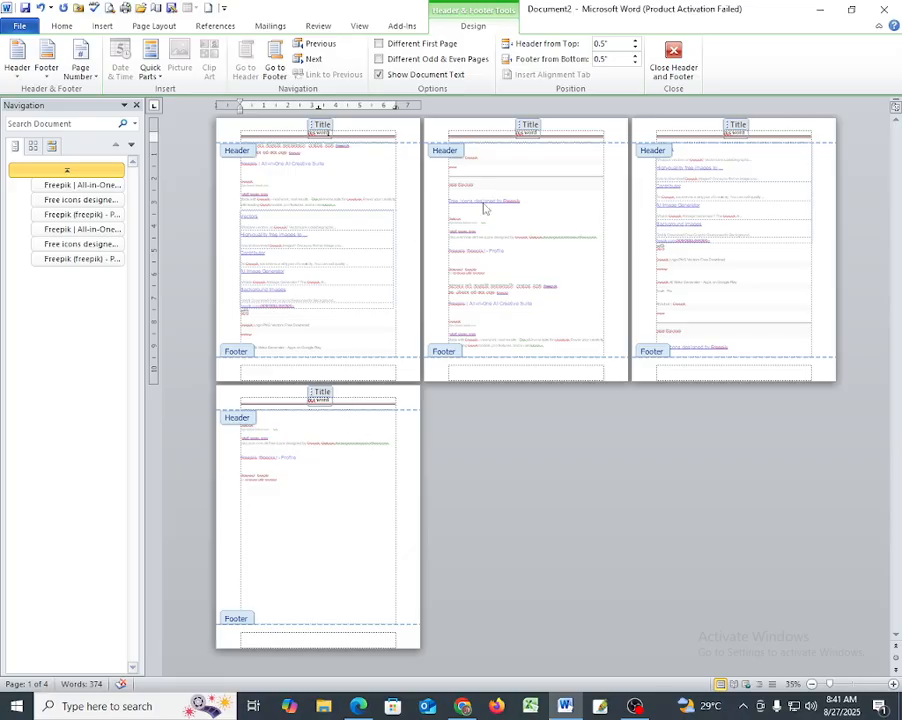
- Insert the built-in Conservative footer and enter "wxcel" at the left end of the footer
click(103, 27)
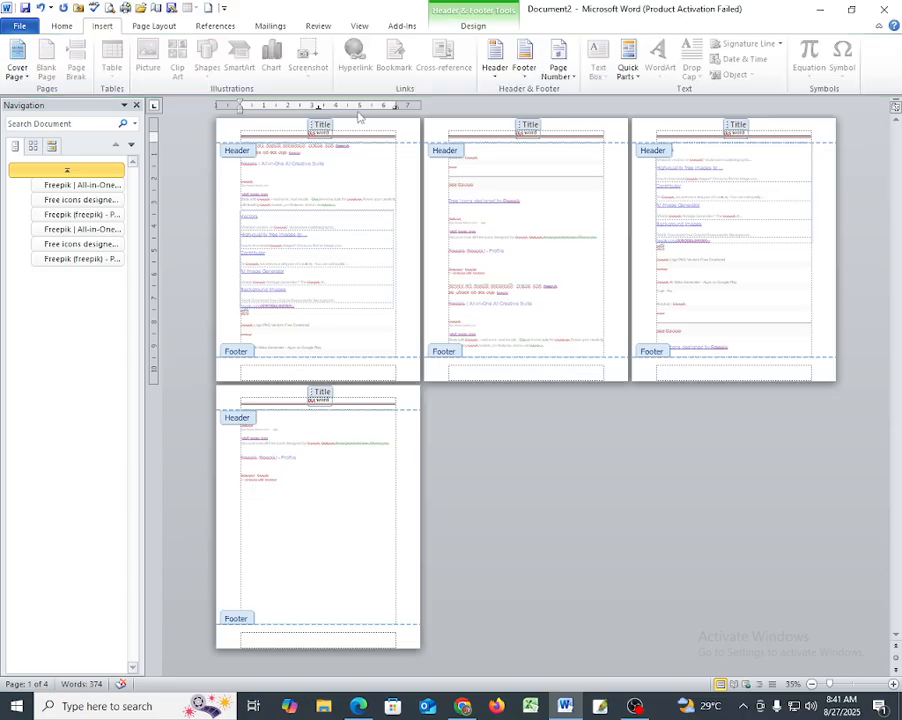
click(519, 68)
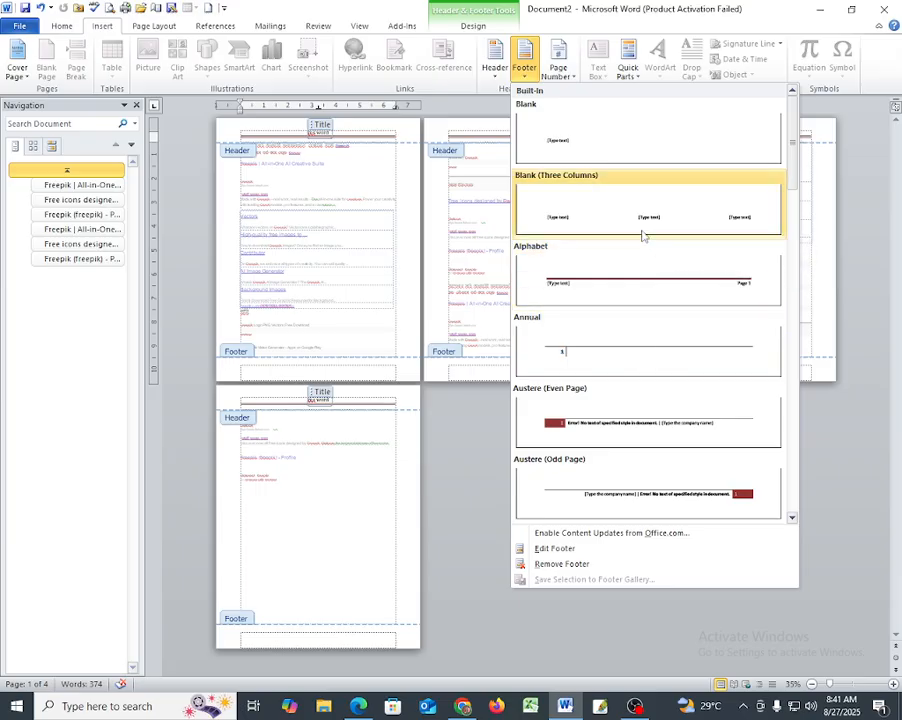
scroll(648, 342, down, 3)
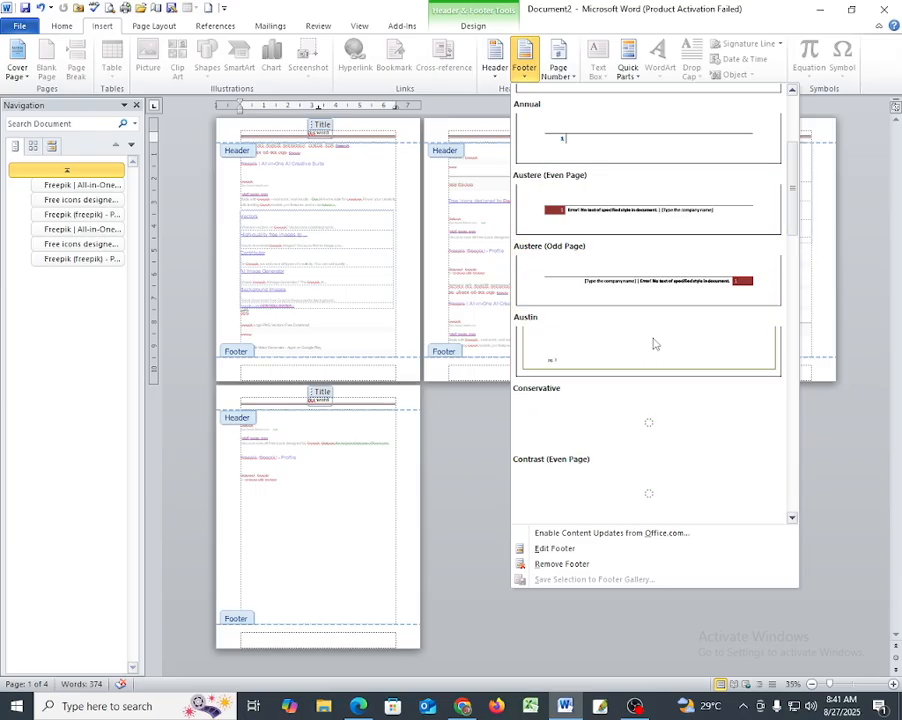
scroll(692, 310, down, 3)
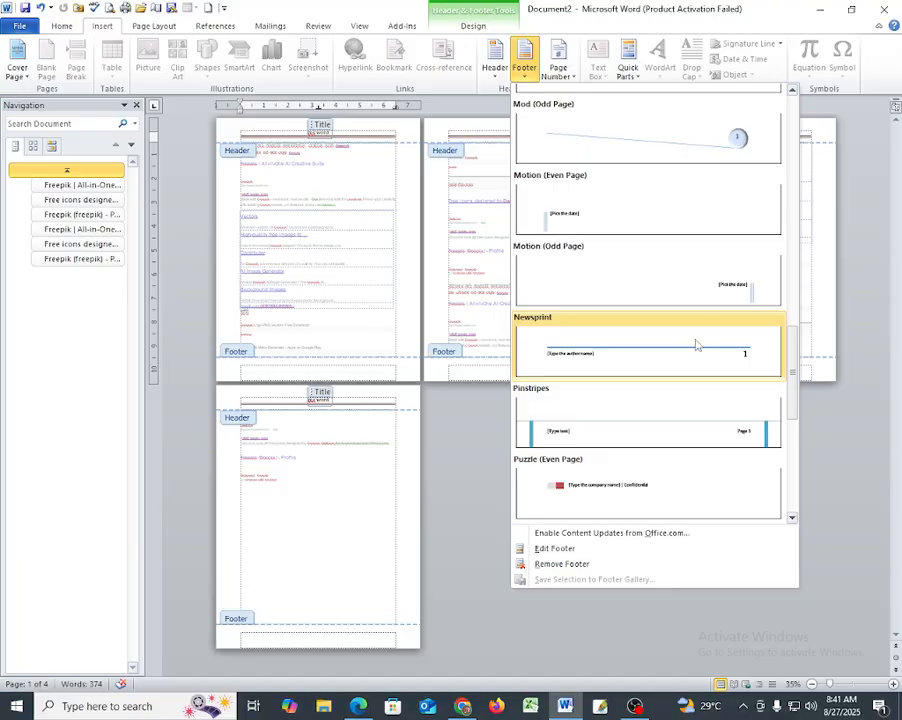
scroll(680, 340, up, 3)
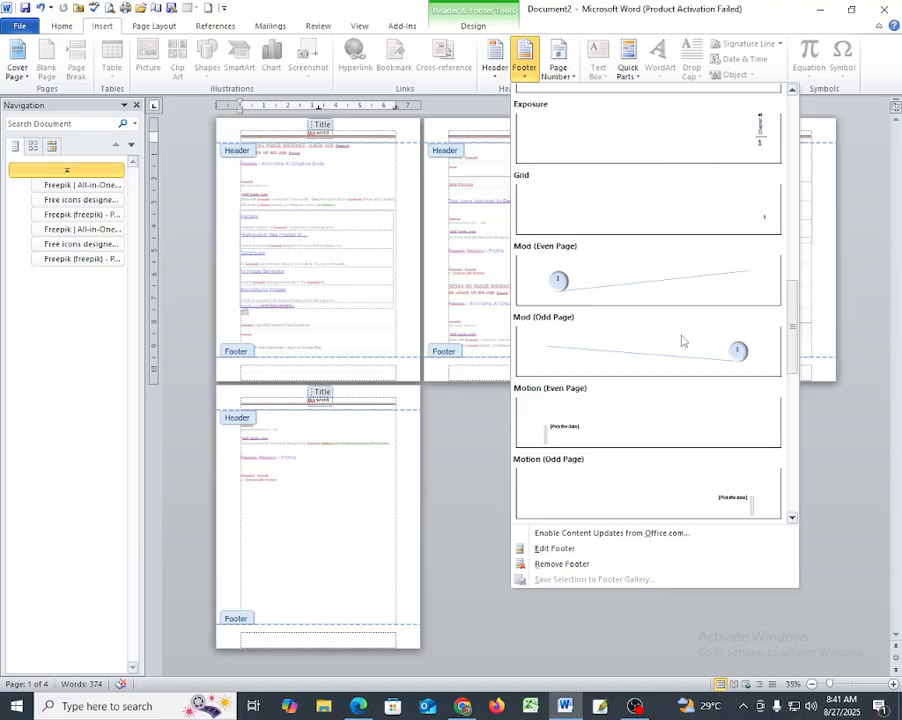
scroll(672, 340, up, 3)
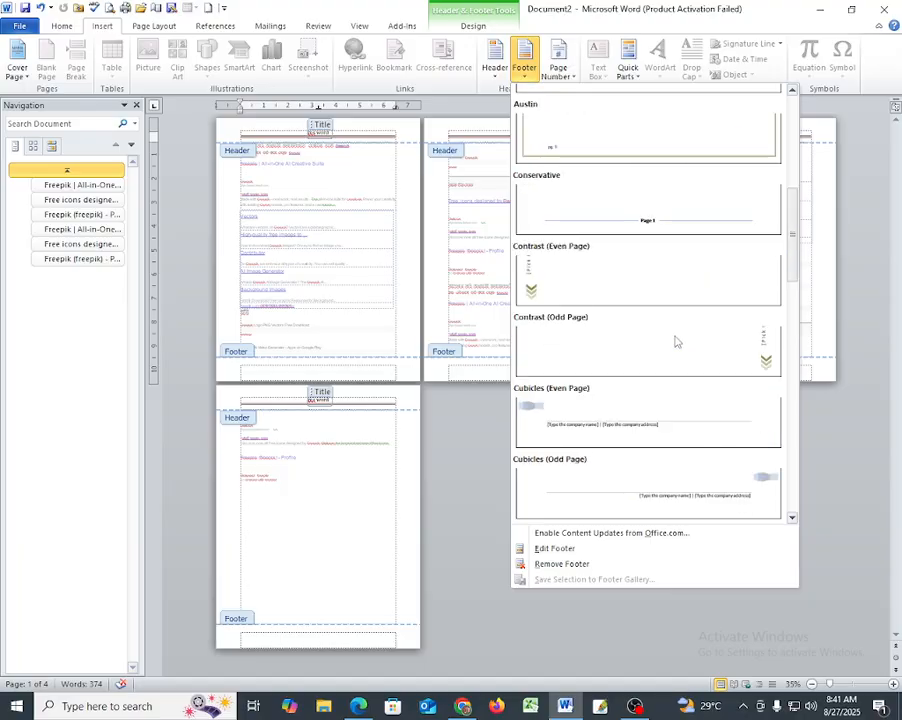
click(664, 211)
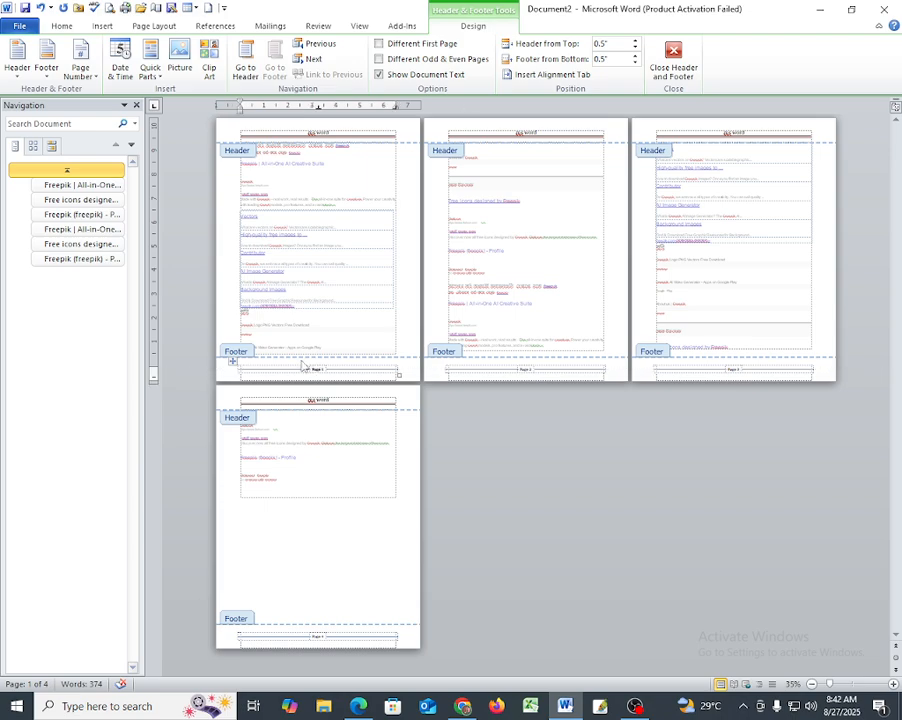
click(252, 366)
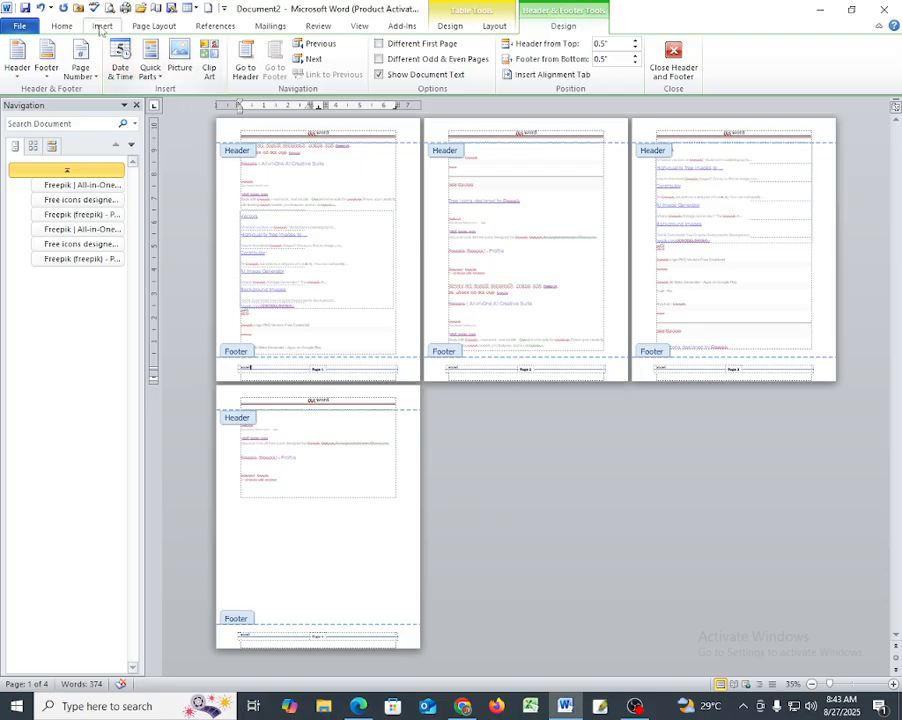
- Insert page numbers at the top of the page in the Plain Number 1 style
click(102, 26)
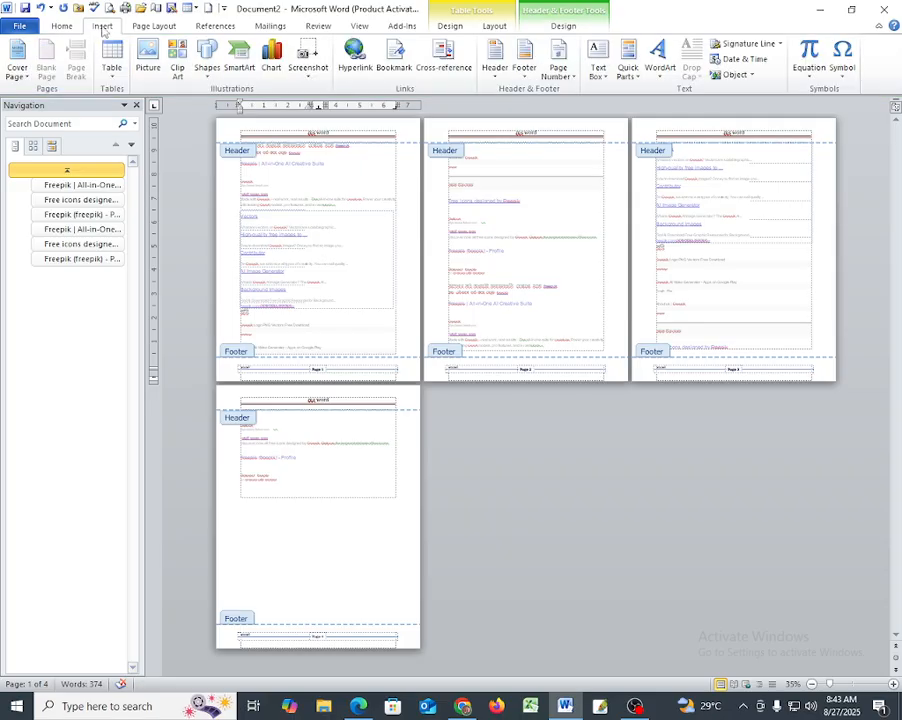
click(560, 72)
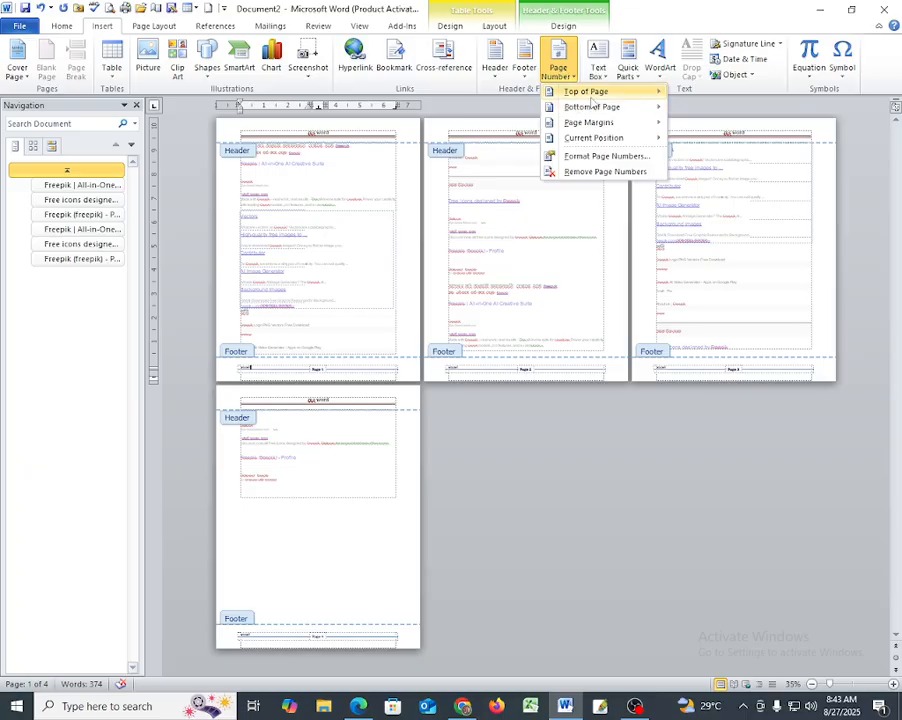
mouse_move(604, 107)
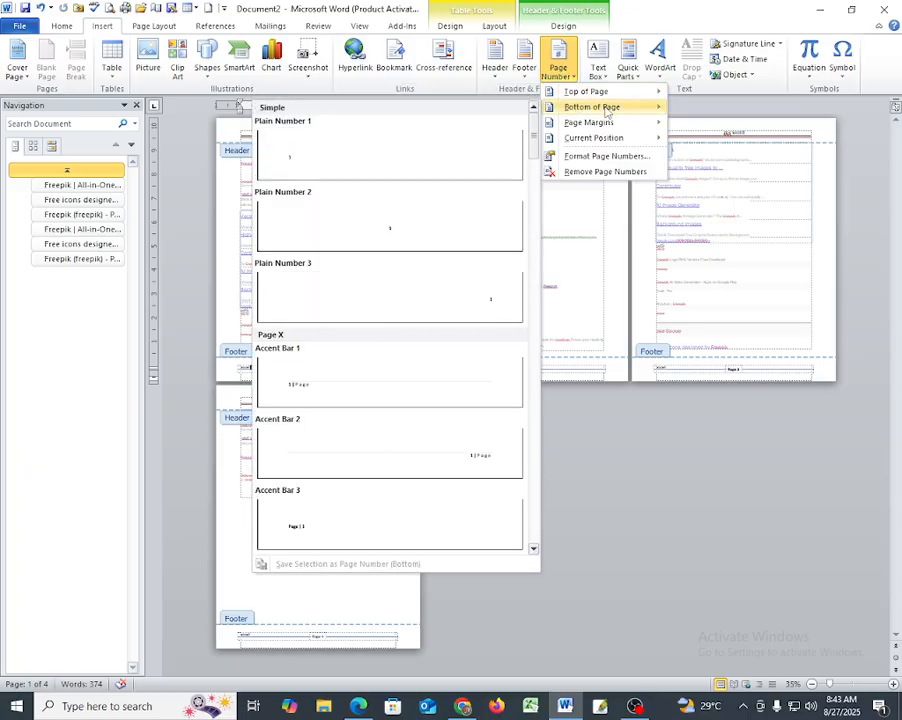
mouse_move(617, 128)
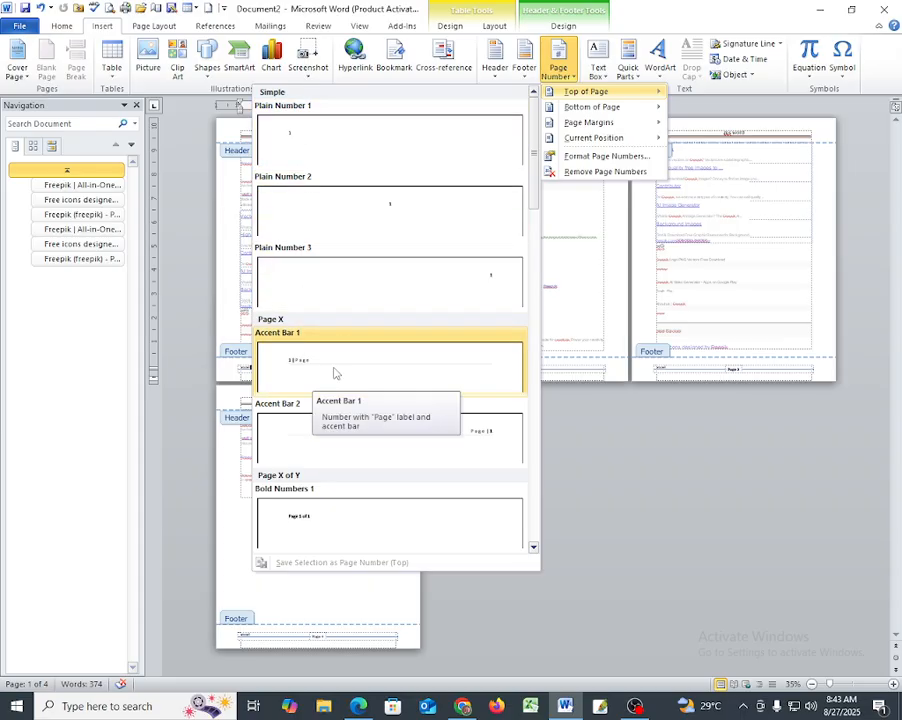
click(396, 153)
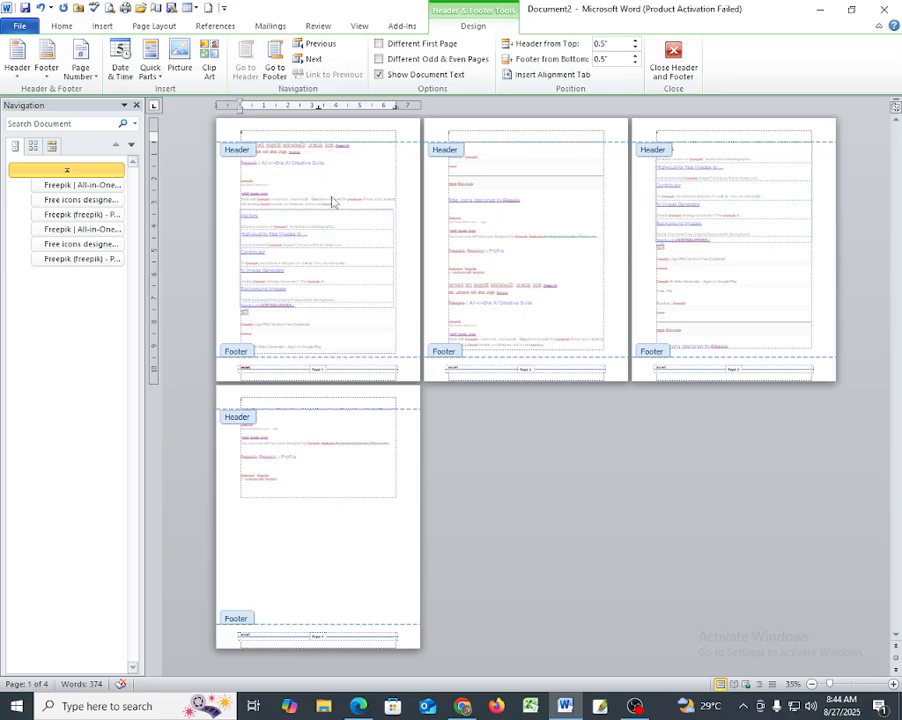
- Open the print preview and check the page numbers and footer across the pages
click(111, 9)
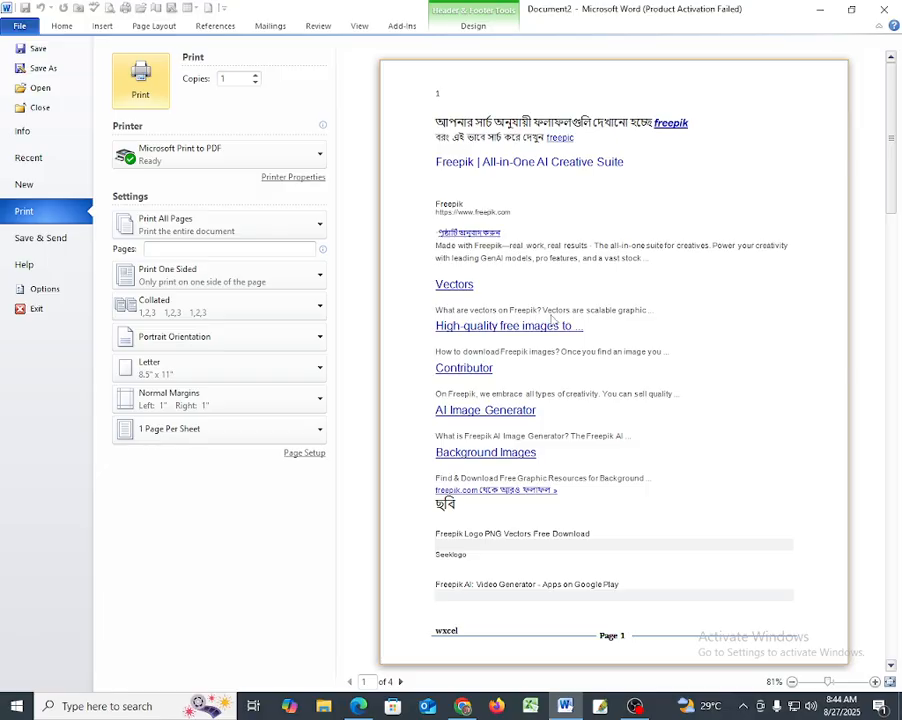
scroll(545, 178, down, 10)
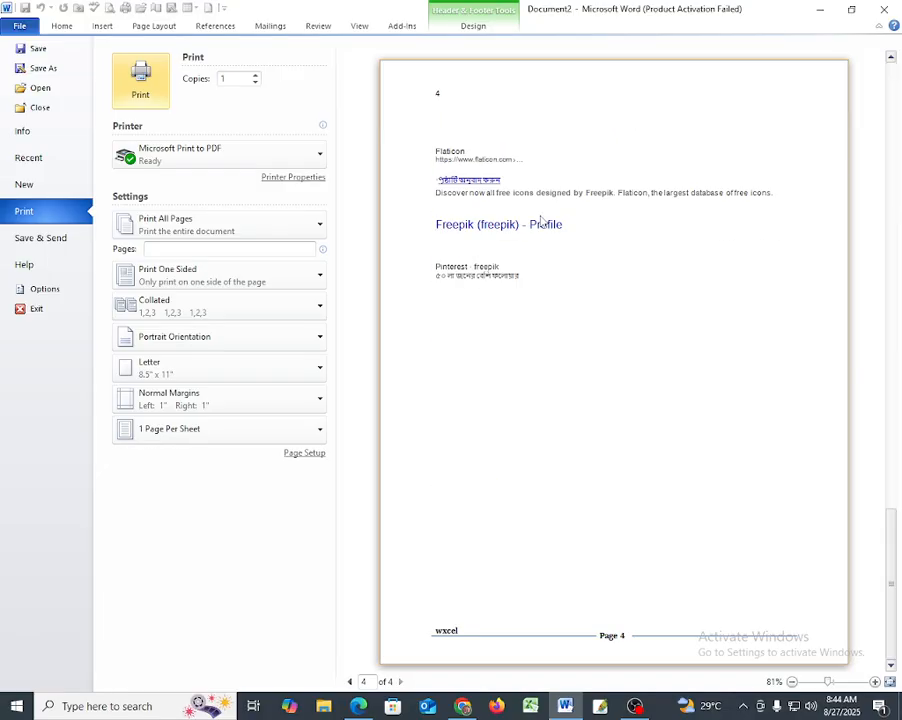
scroll(540, 218, up, 10)
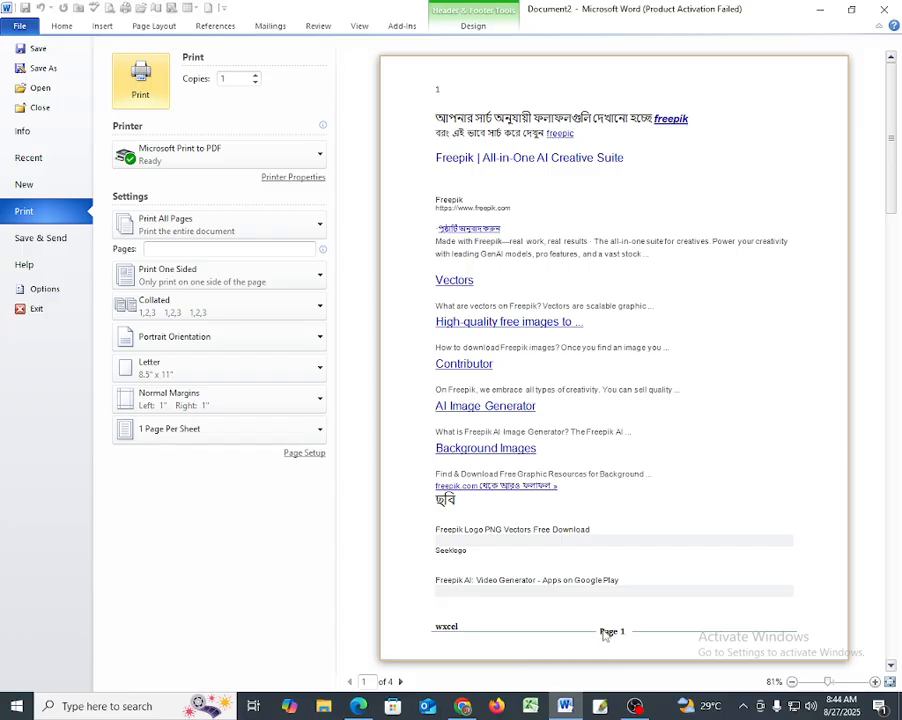
scroll(605, 634, down, 1)
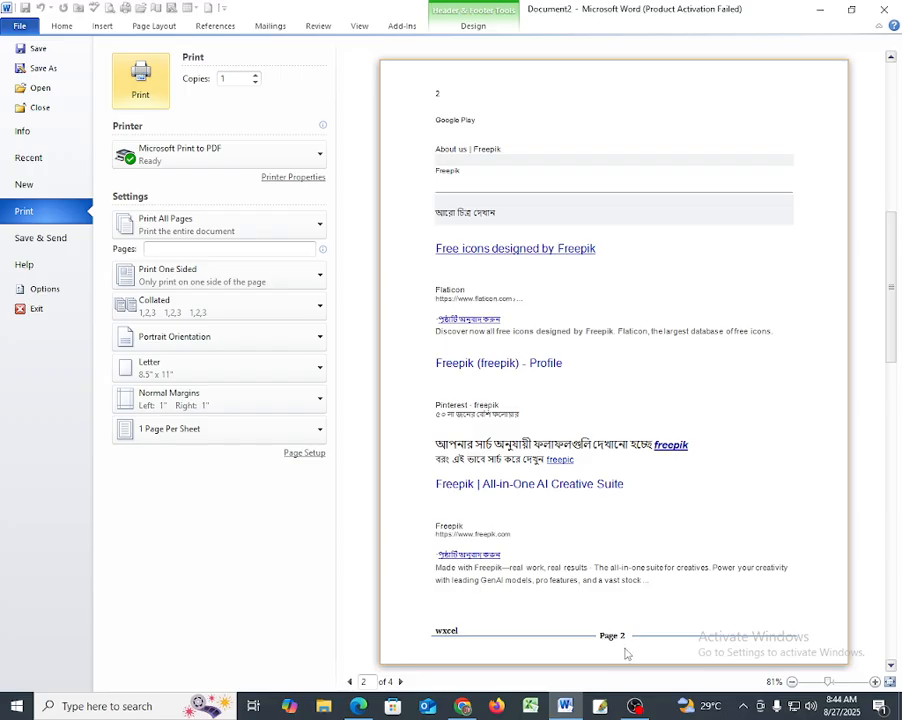
- Check the page numbers and footer on the remaining pages in the print preview, and return to the document without closing it
scroll(624, 654, down, 1)
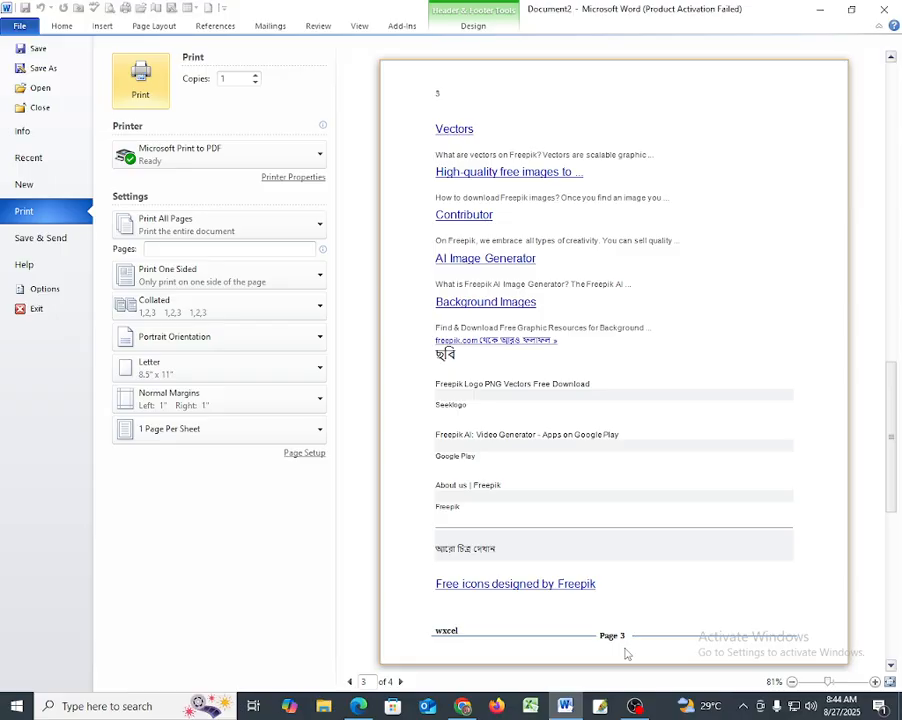
scroll(625, 654, down, 1)
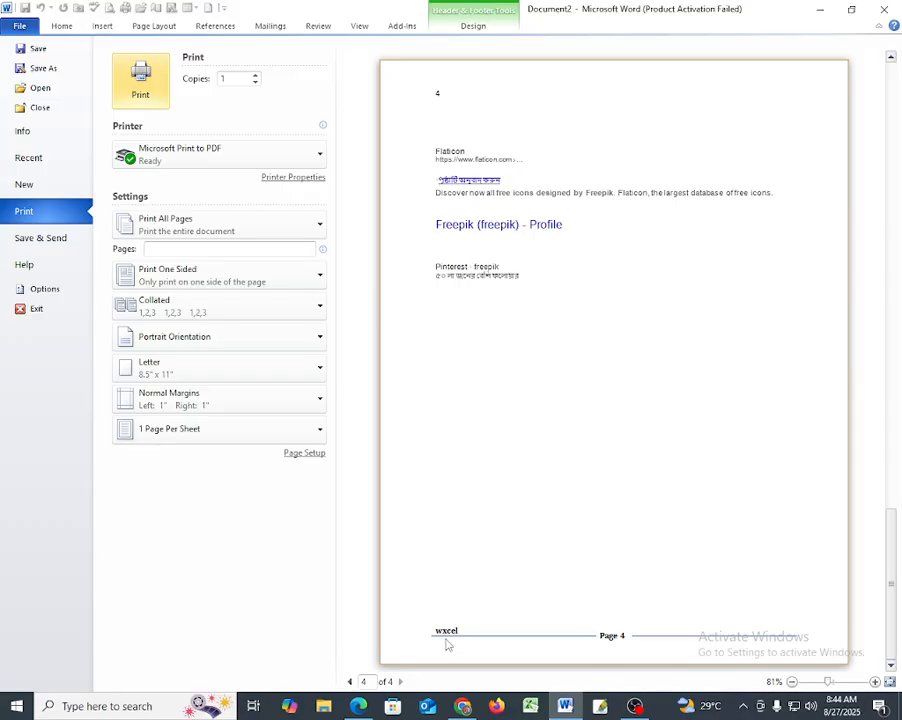
scroll(447, 645, up, 5)
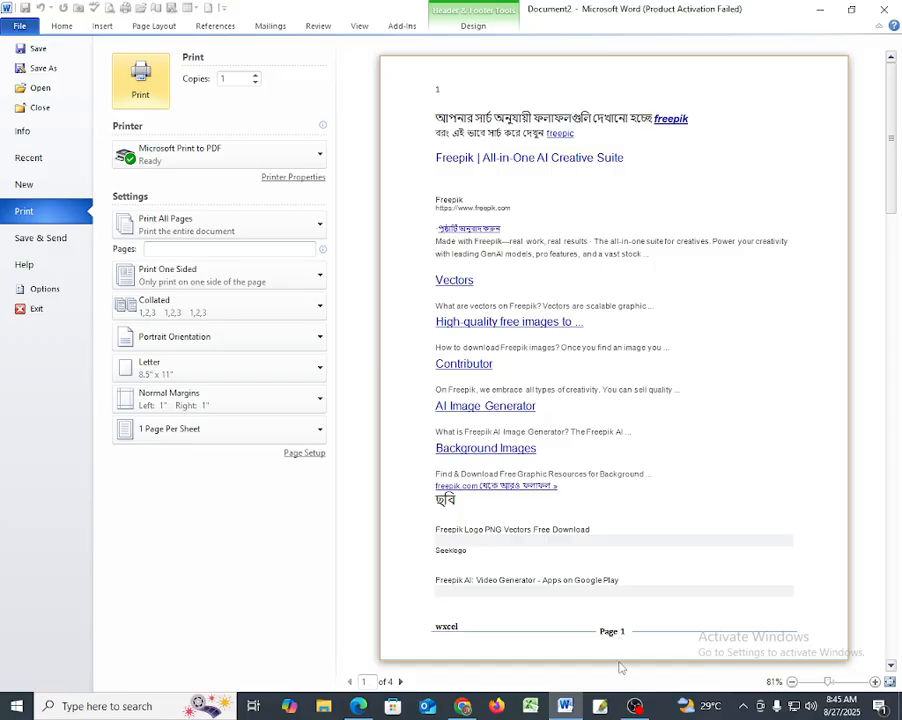
click(34, 309)
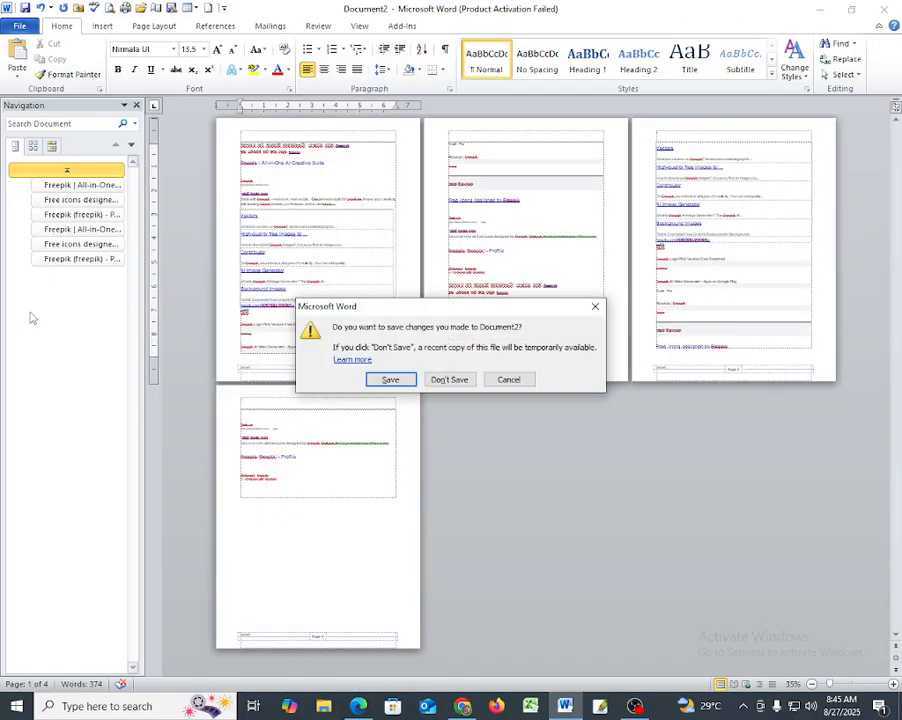
click(500, 380)
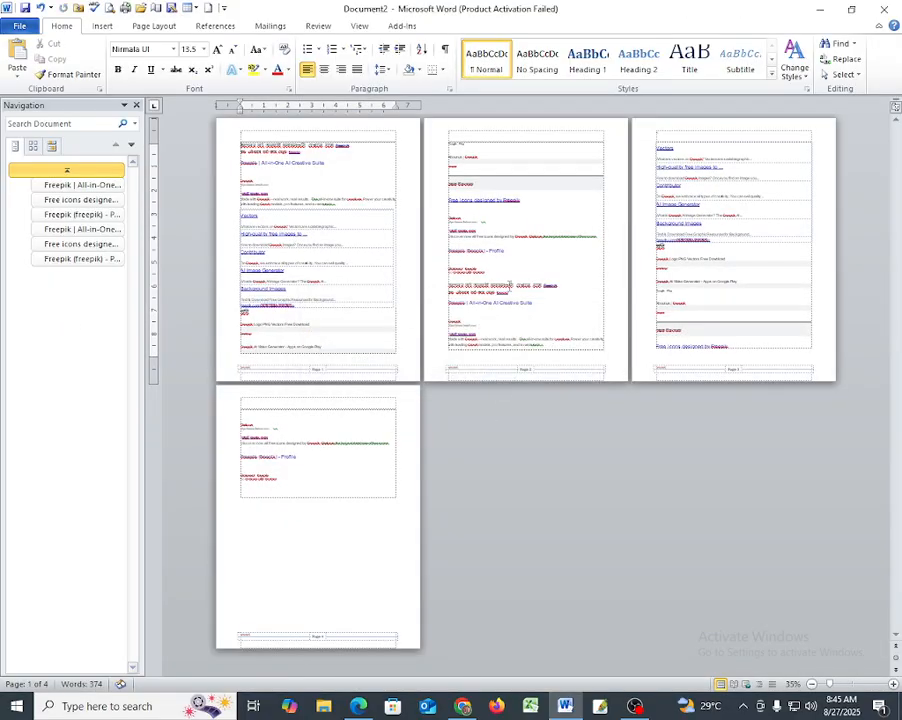
- Examine the built-in footer designs in the footer gallery and close it without choosing one
click(102, 25)
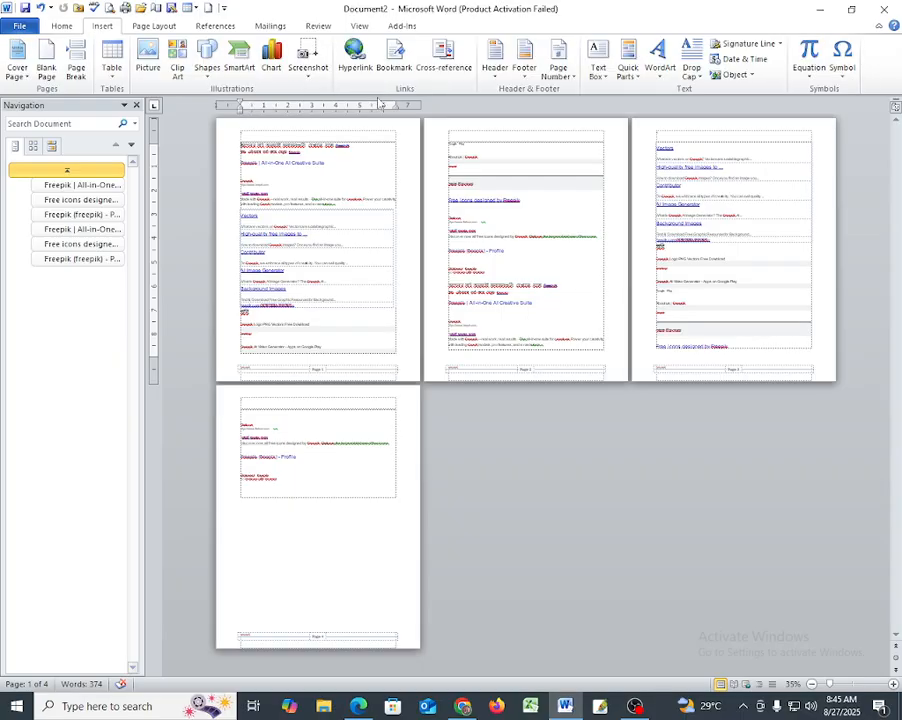
click(531, 69)
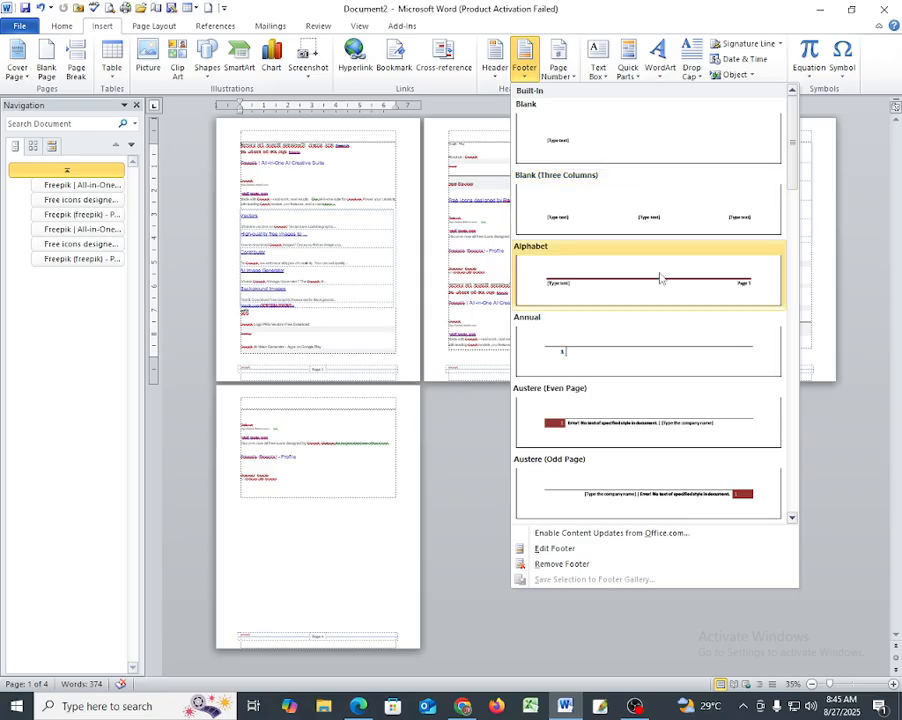
scroll(648, 298, down, 8)
scroll(669, 302, up, 3)
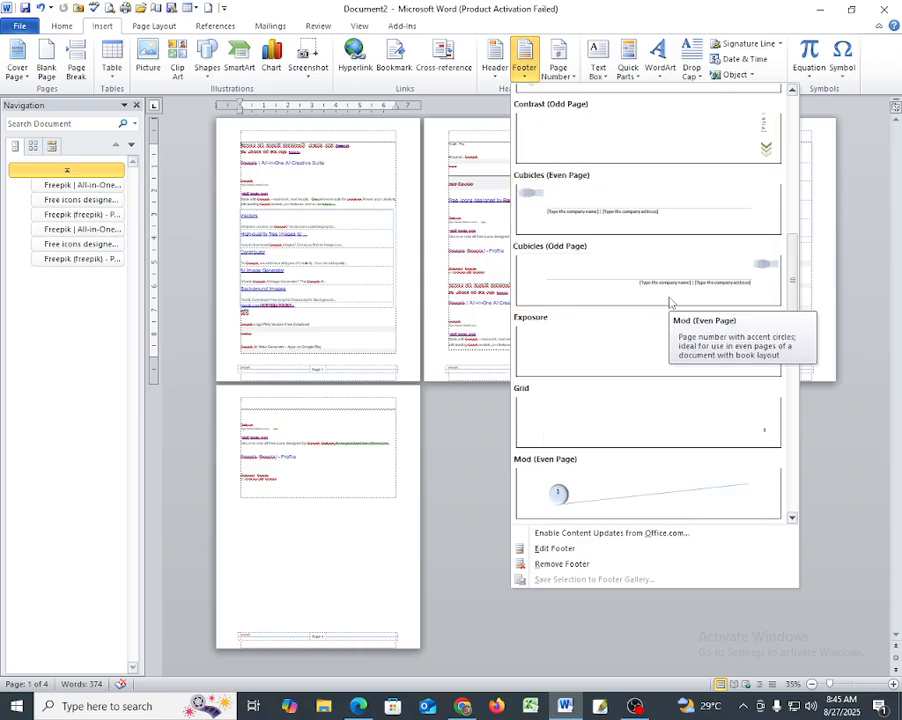
scroll(670, 302, down, 3)
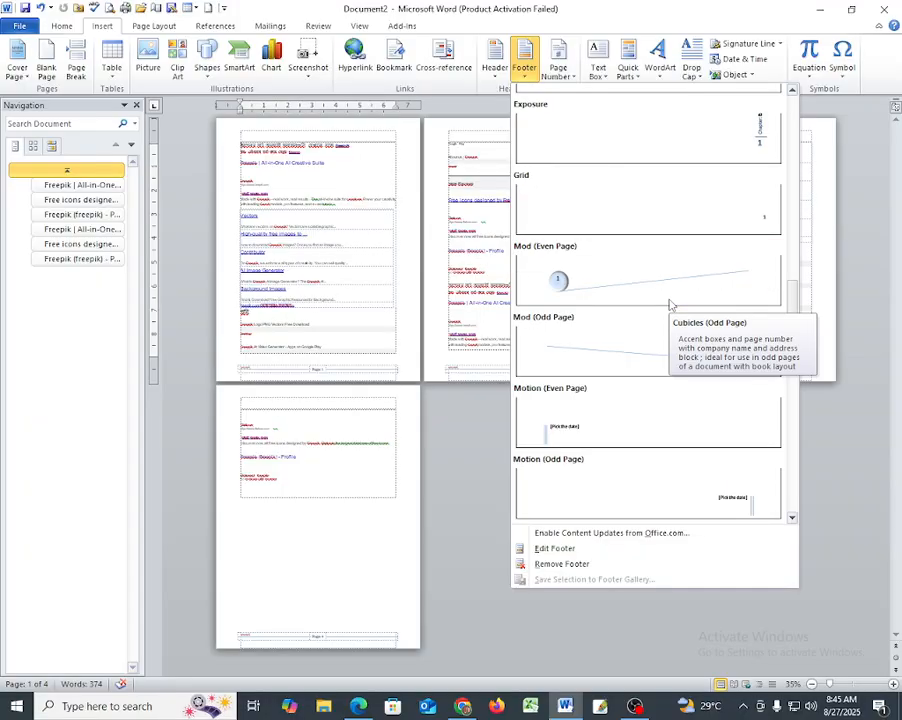
scroll(670, 304, down, 3)
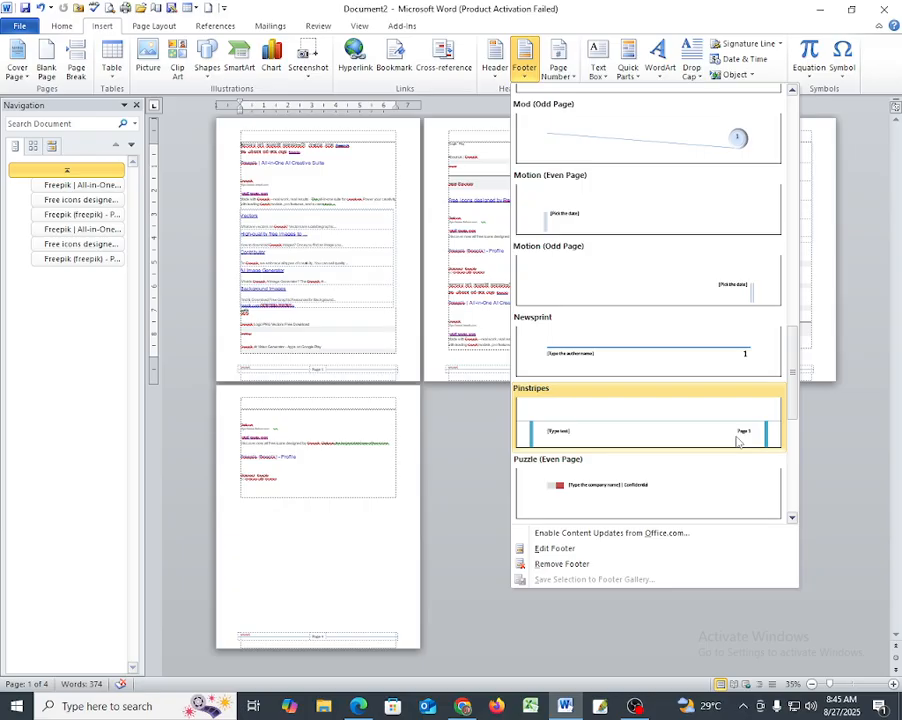
click(476, 478)
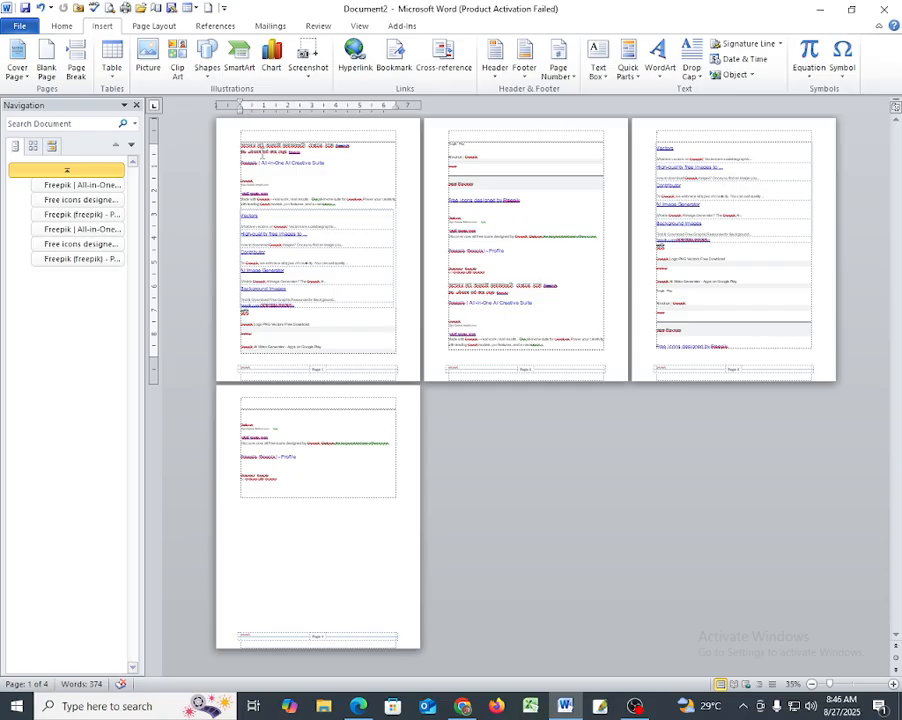
- Delete all the body text of the document and create two new blank documents
key(ctrl+a)
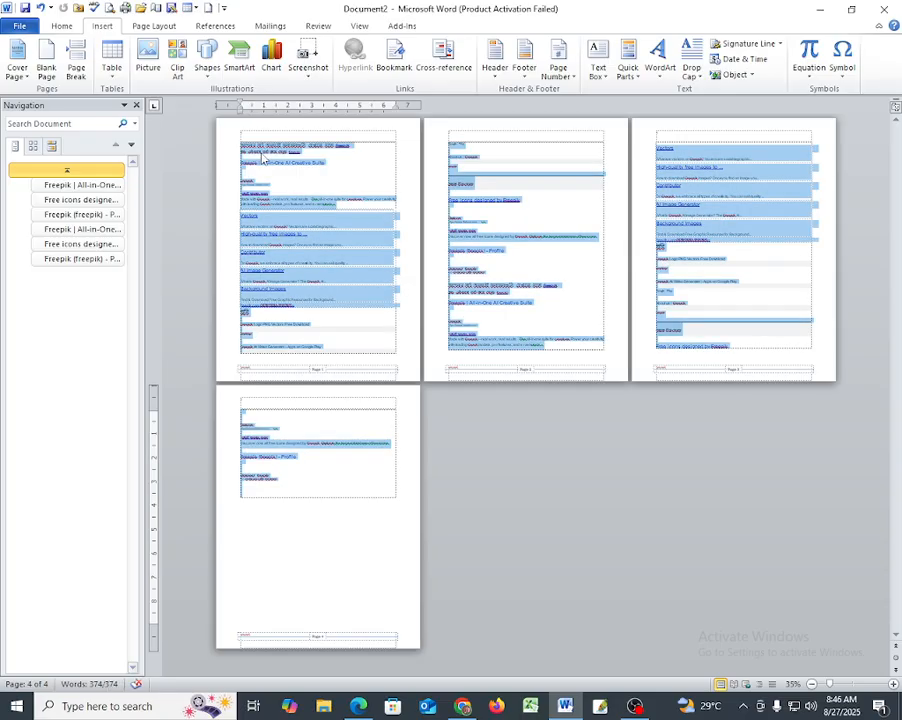
key(Delete)
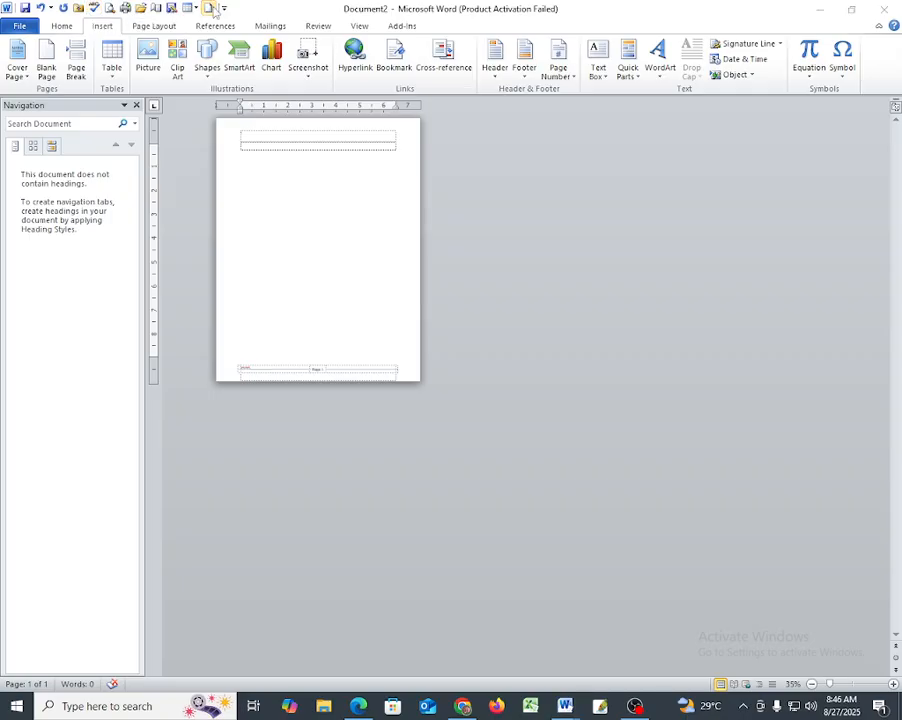
click(209, 8)
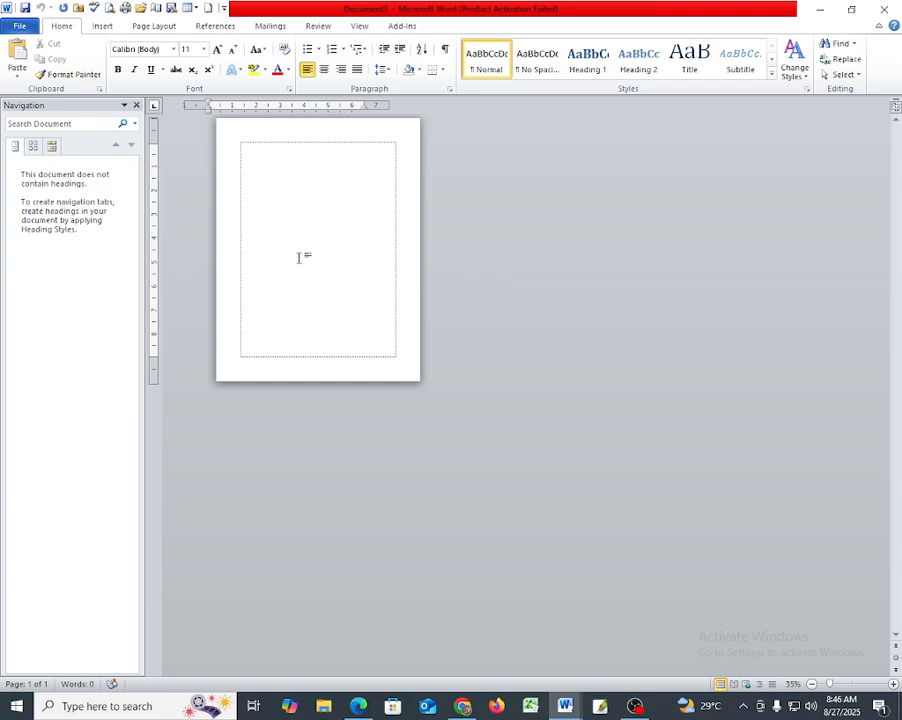
click(209, 9)
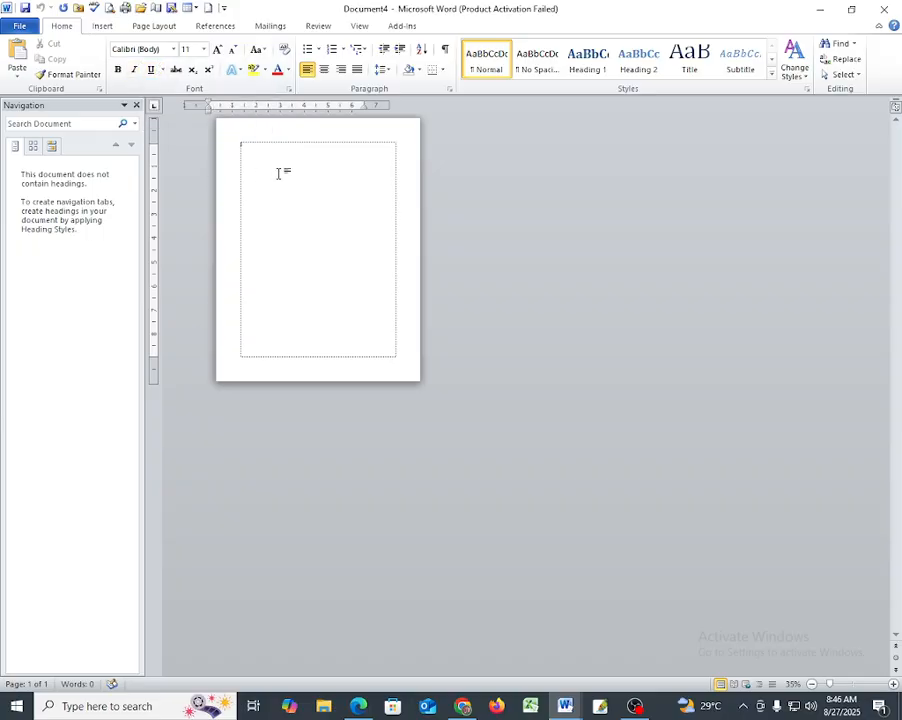
- Insert the built-in Blank header and the Blank (Three Columns) footer in the new document
click(102, 27)
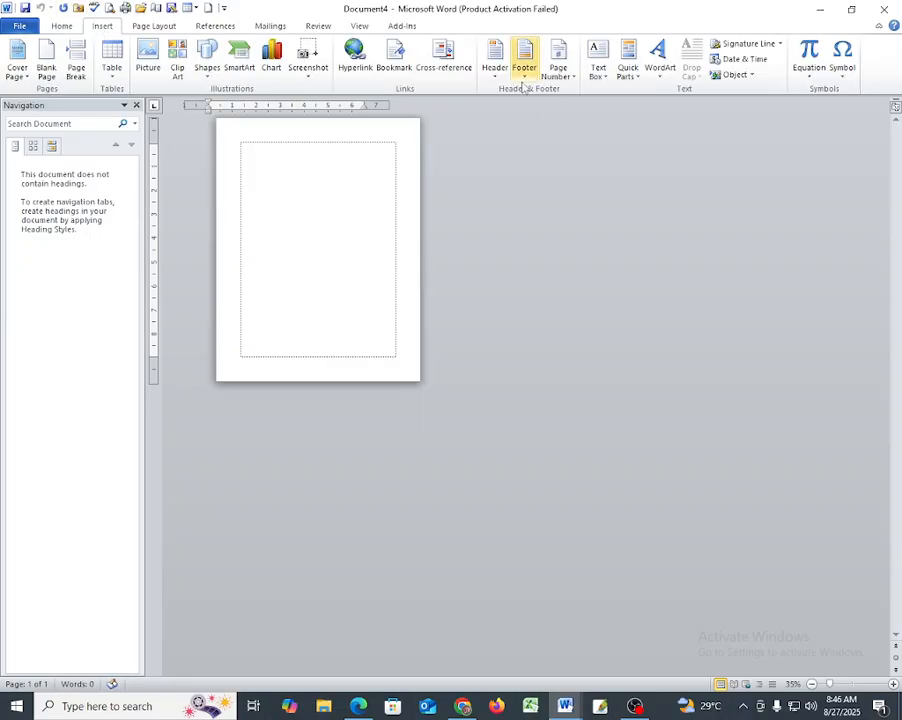
click(496, 66)
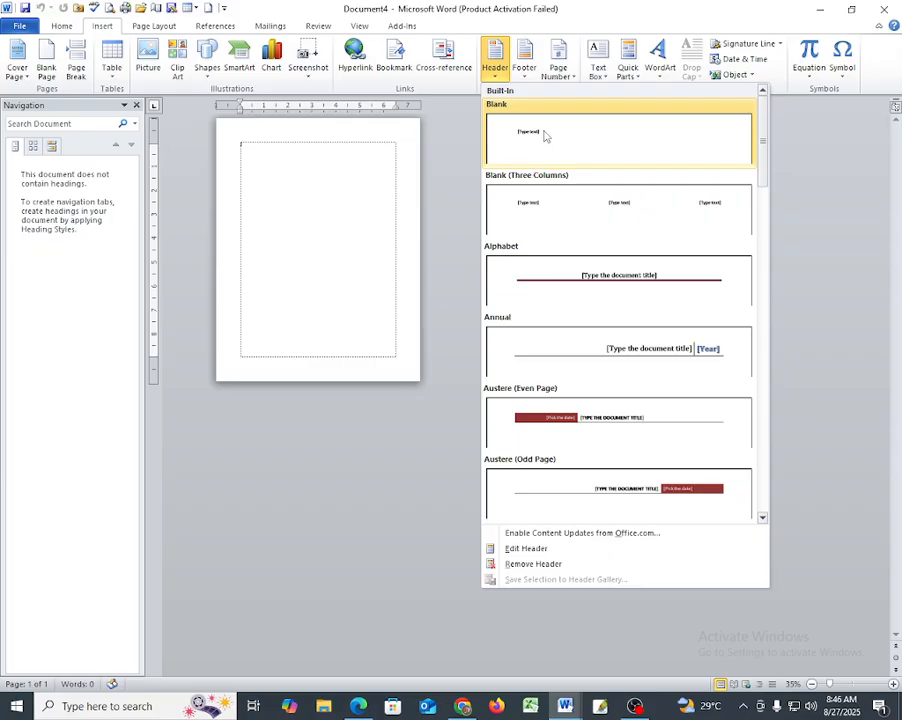
click(592, 136)
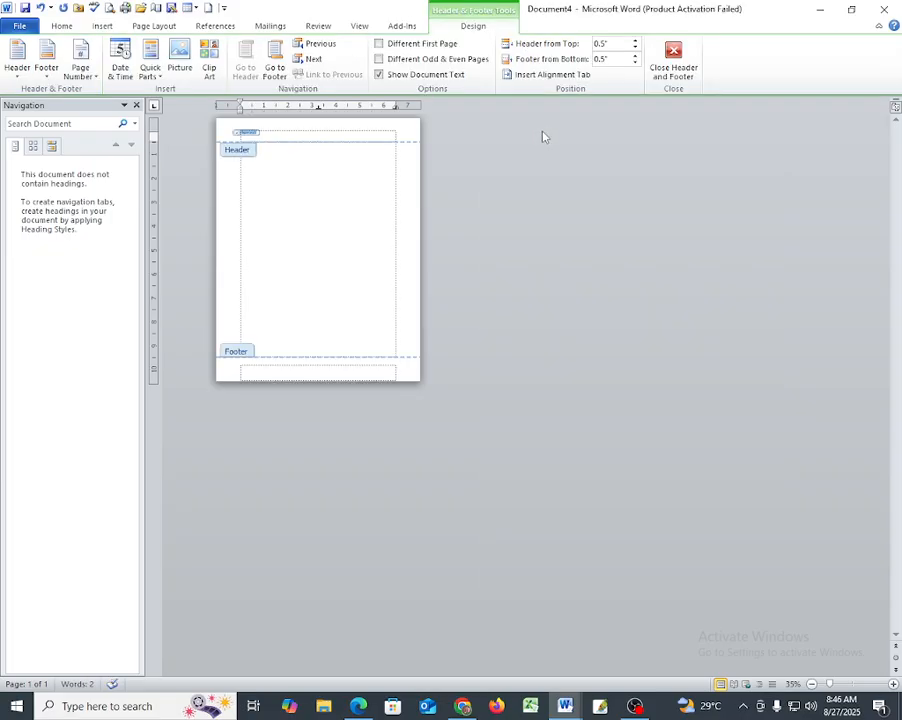
click(100, 28)
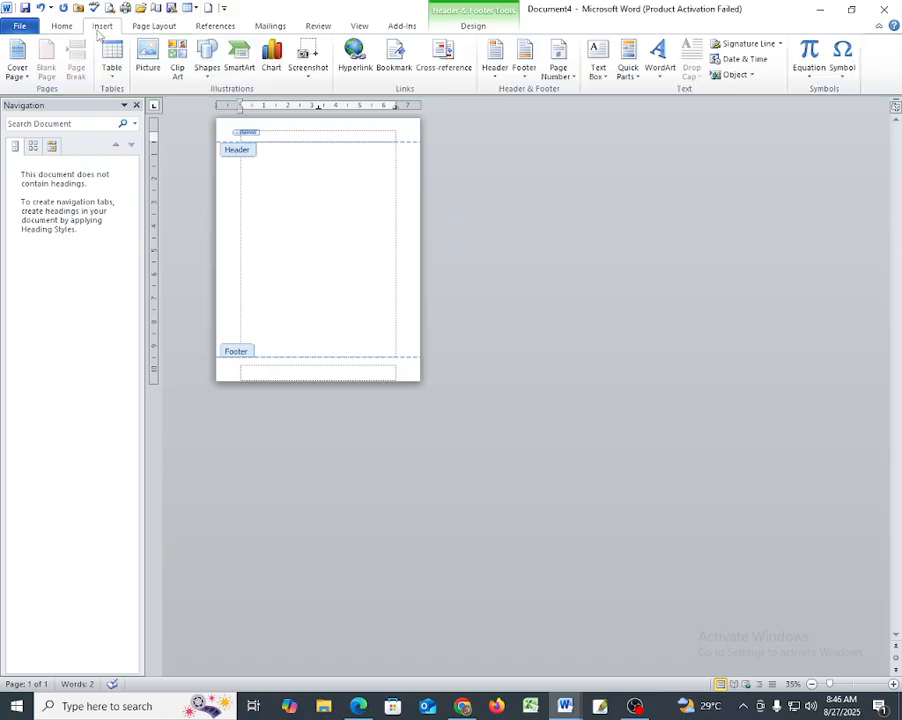
click(524, 58)
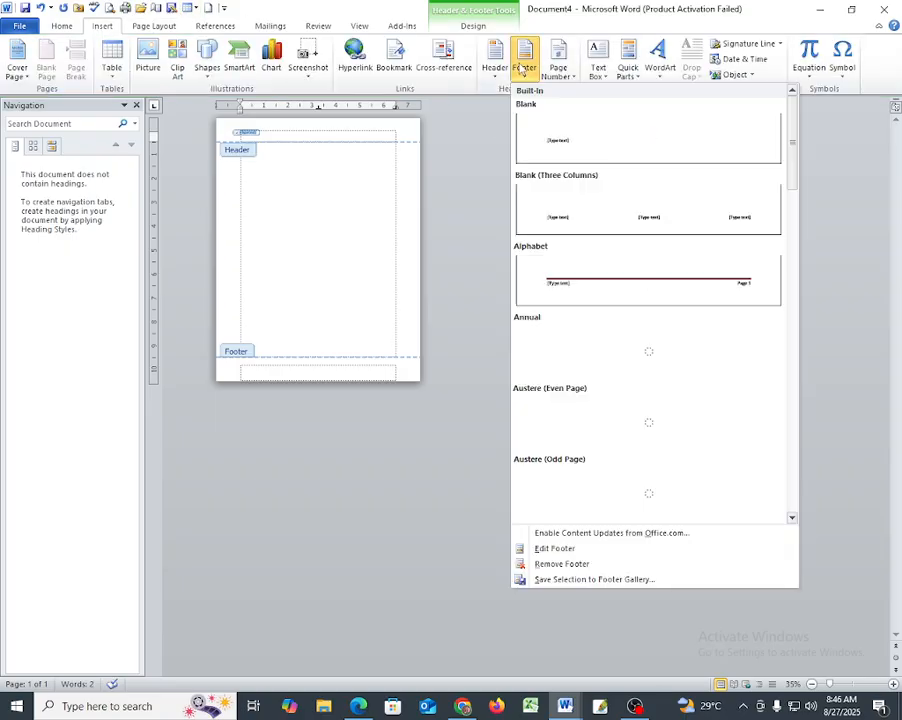
click(636, 222)
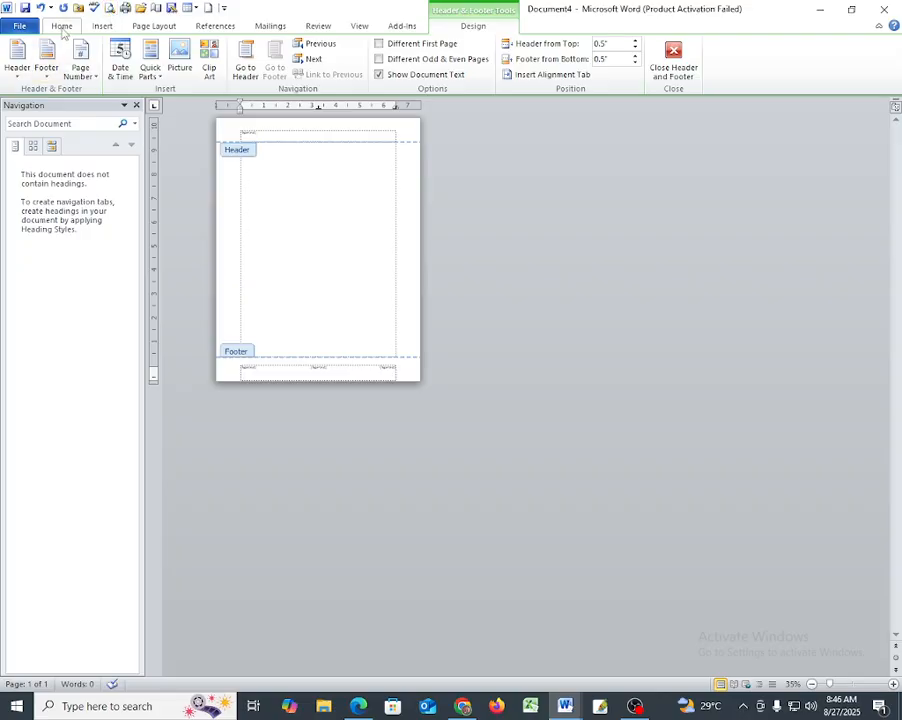
- Insert page numbers at the top of the page in the Brackets 2 style
click(102, 25)
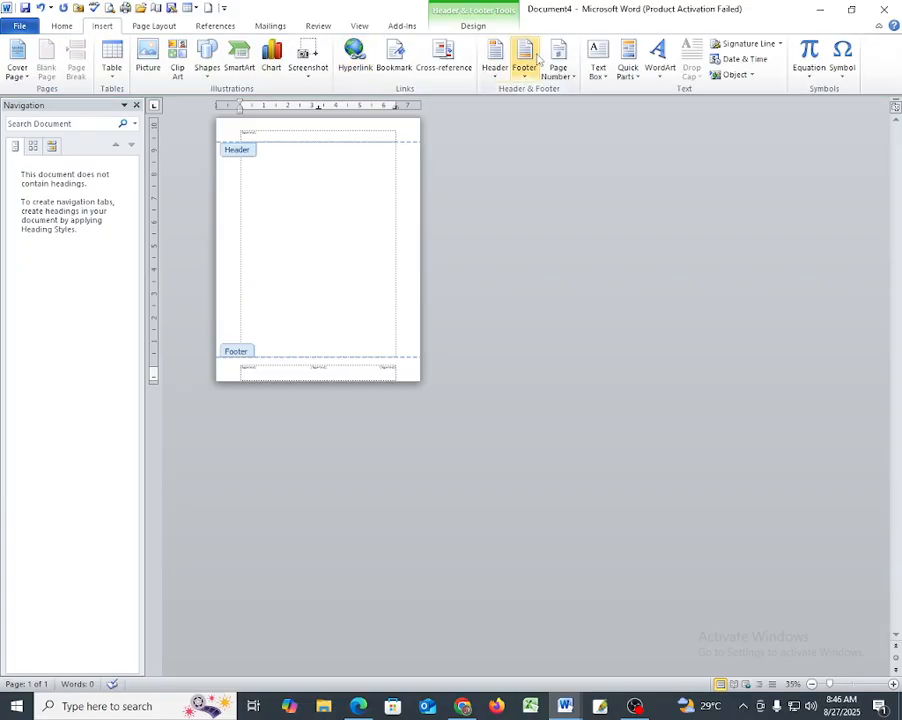
click(563, 72)
mouse_move(584, 93)
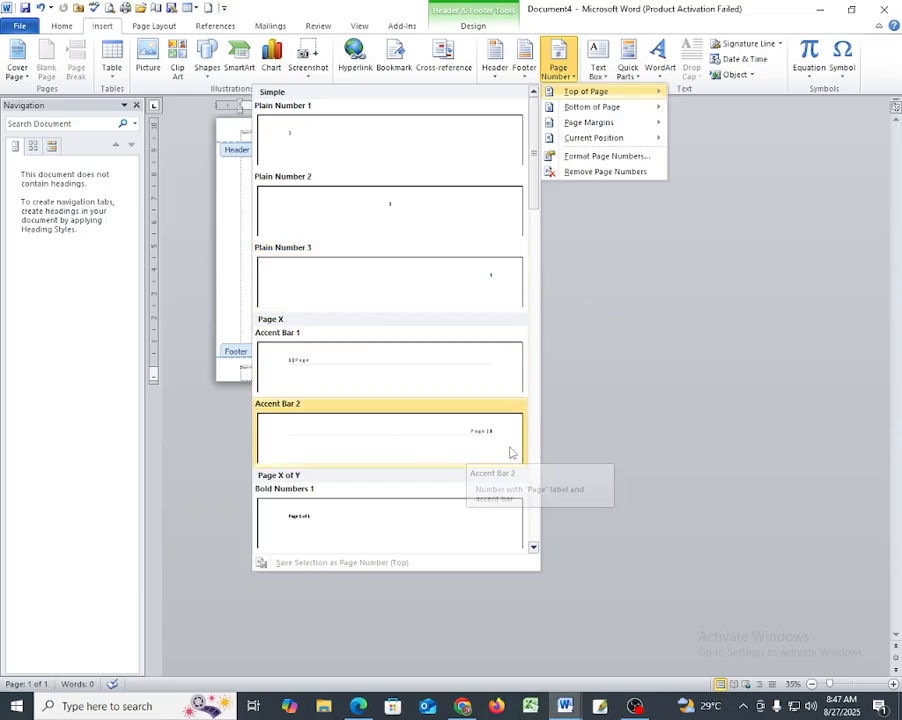
scroll(430, 520, down, 3)
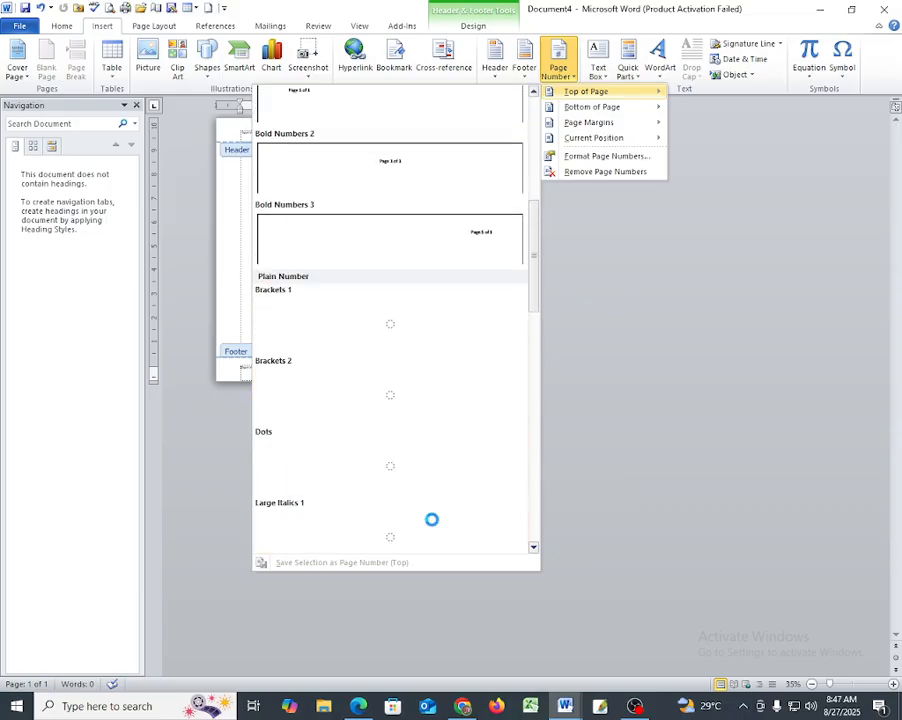
scroll(432, 504, down, 3)
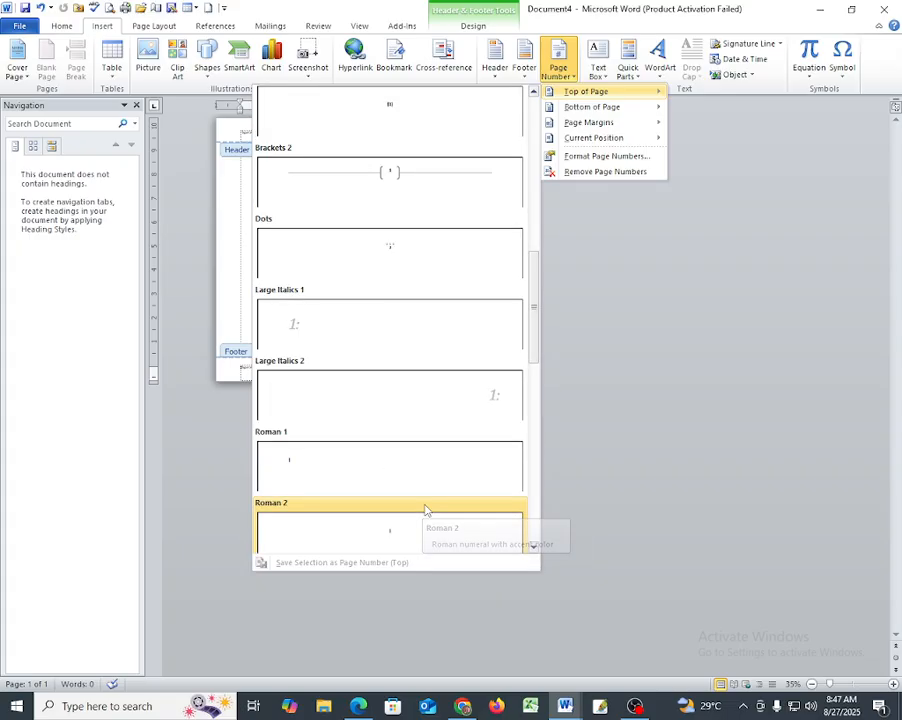
click(400, 179)
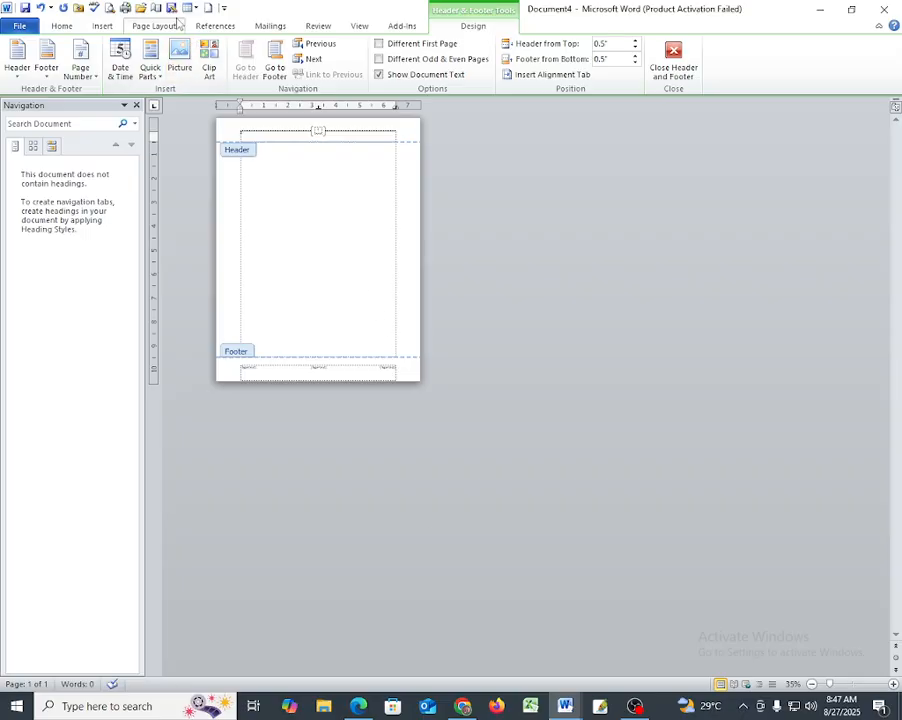
- Check the bracketed page number and three-column footer in the print preview, and return to the document without closing it
click(78, 9)
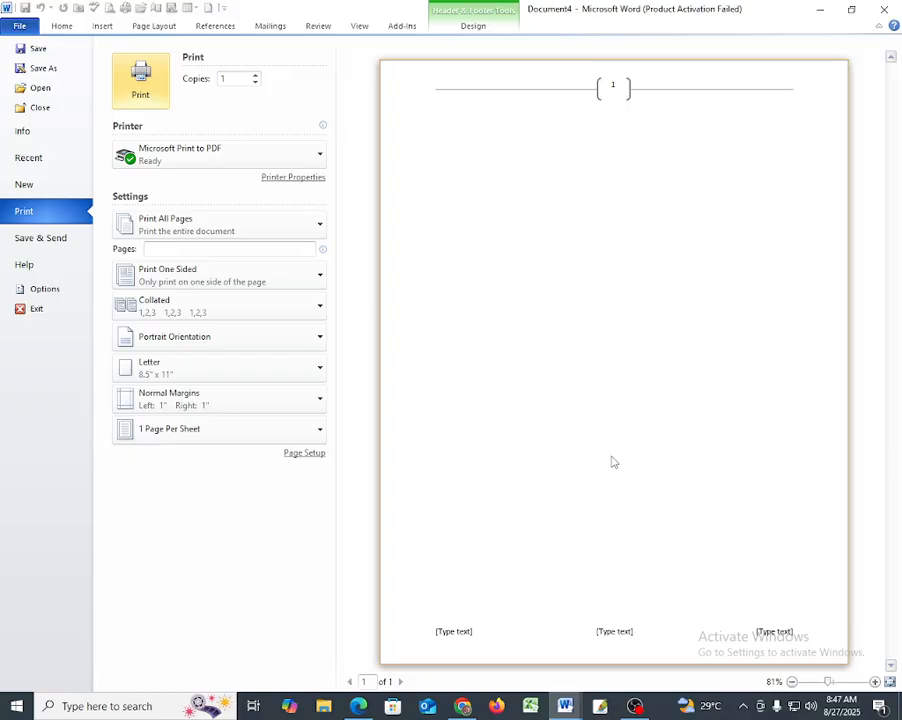
click(31, 315)
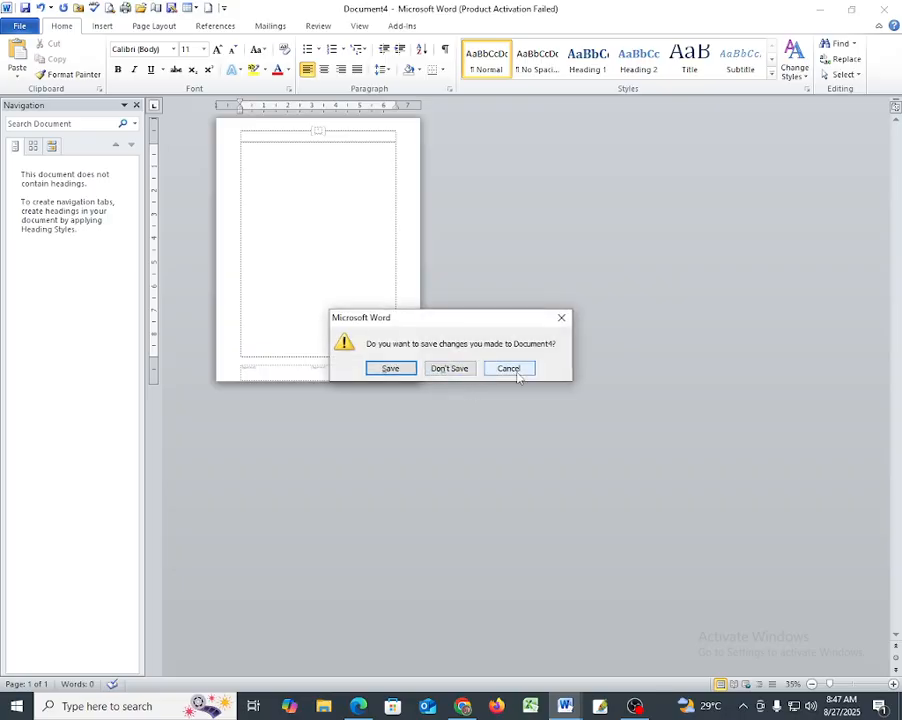
click(508, 369)
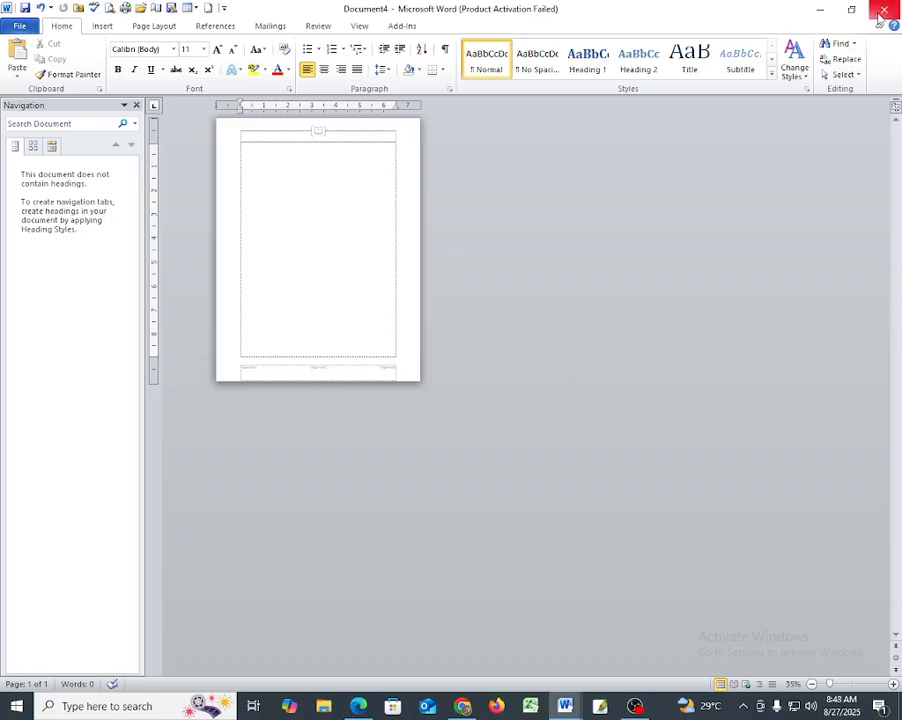
click(636, 707)
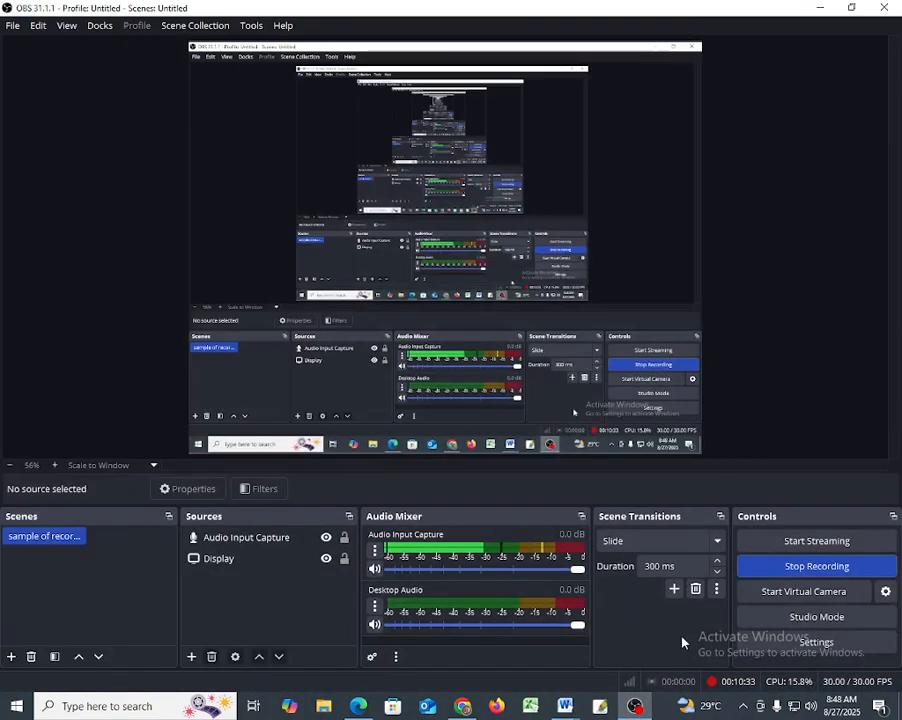